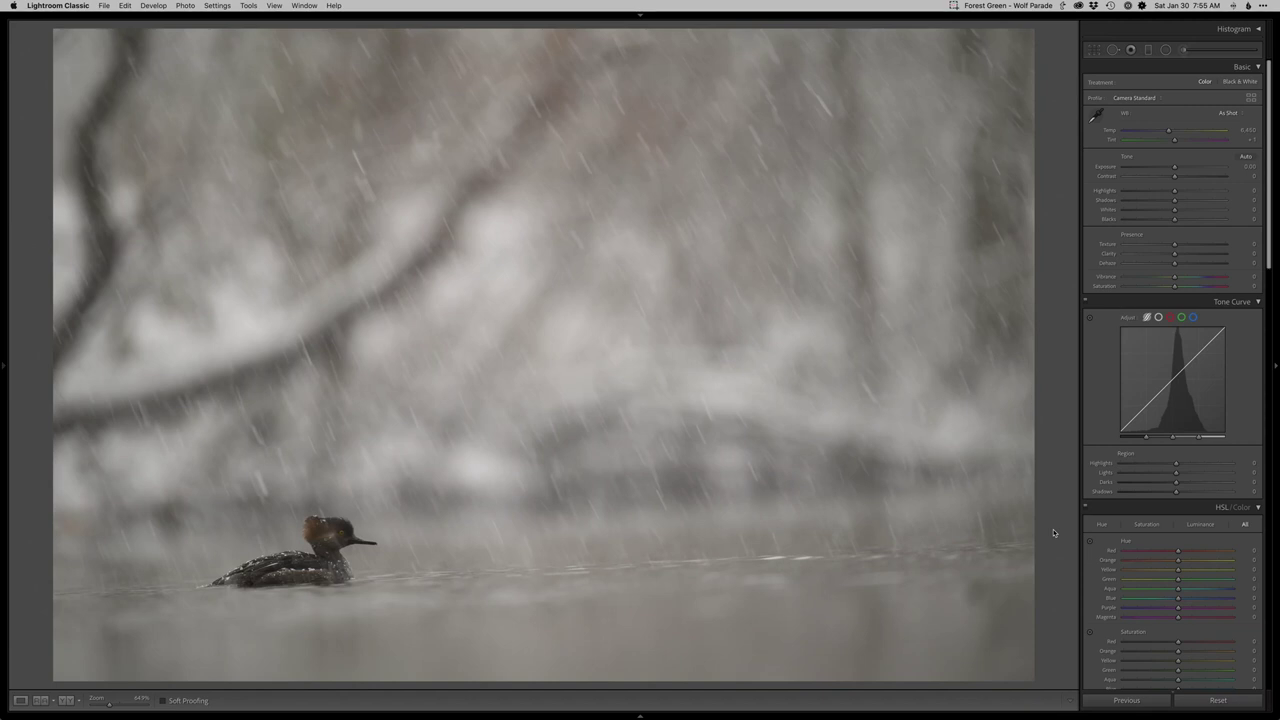
# Straighten the photo along the waterline, reposition the image within the crop and apply it
pyautogui.press('r')
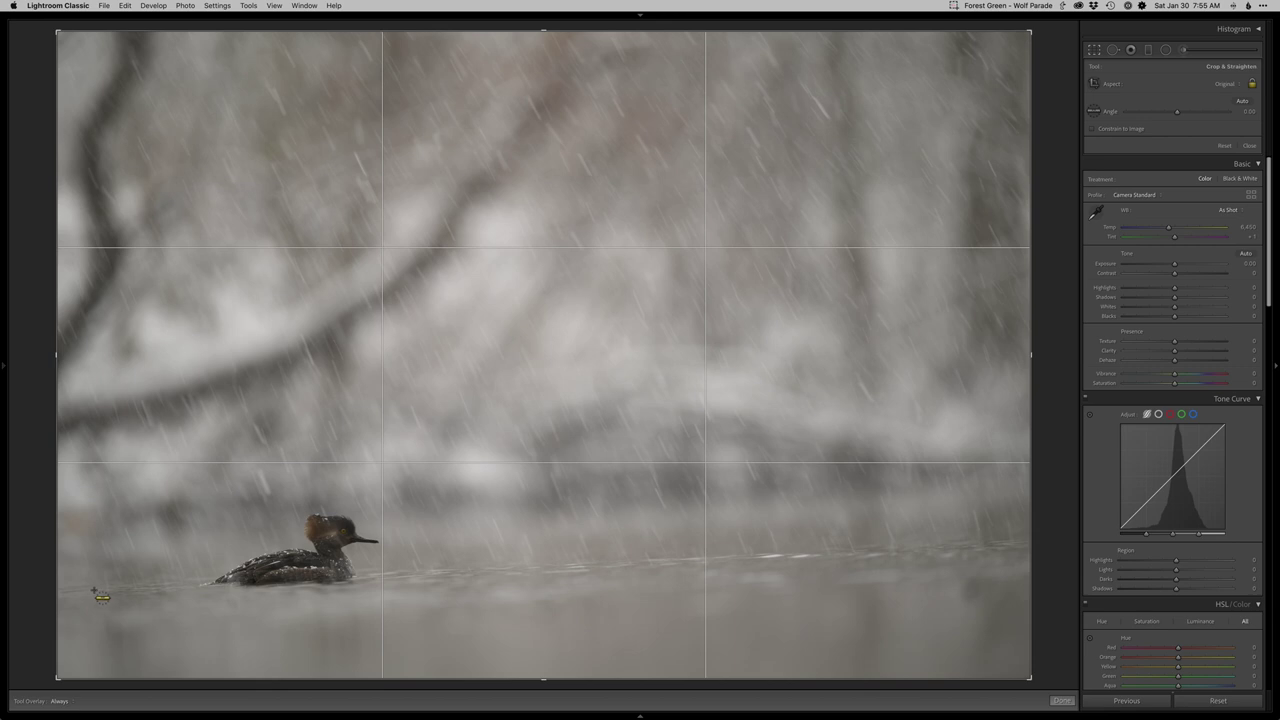
pyautogui.moveTo(94, 590); pyautogui.dragTo(1078, 548)
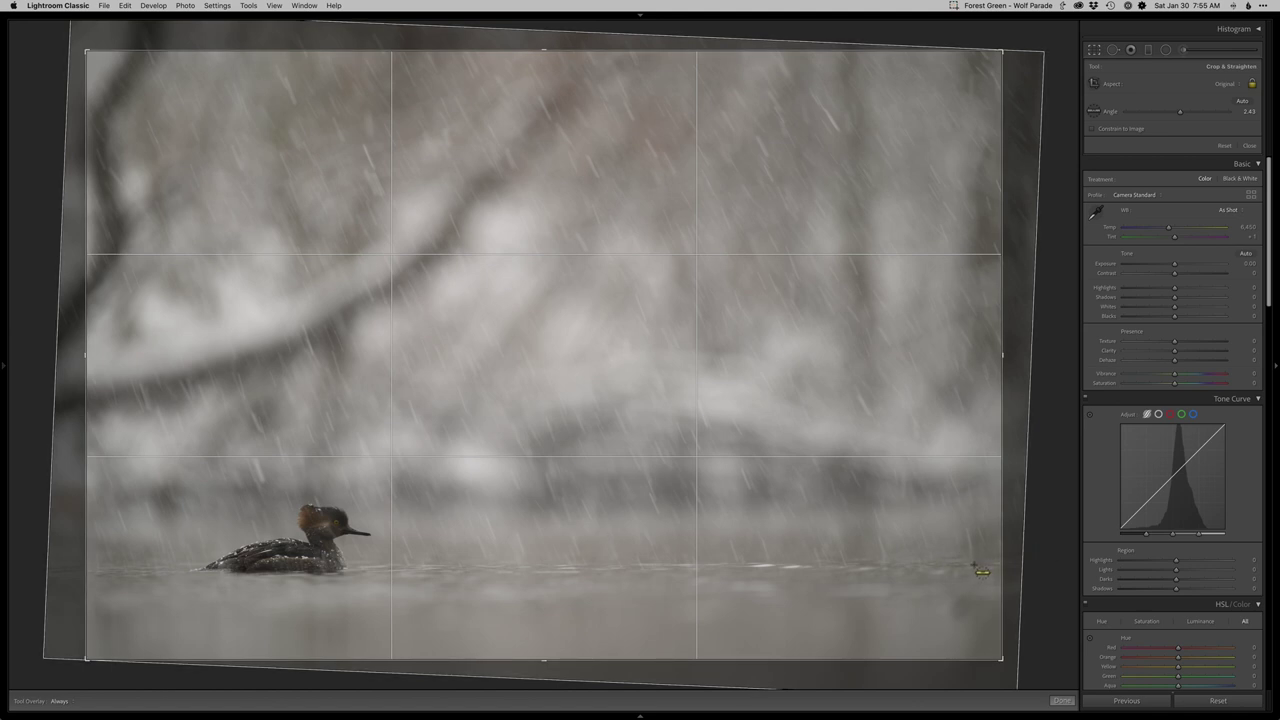
pyautogui.moveTo(973, 563)
pyautogui.mouseDown()
pyautogui.moveTo(37, 529)
pyautogui.moveTo(25, 571)
pyautogui.mouseUp()
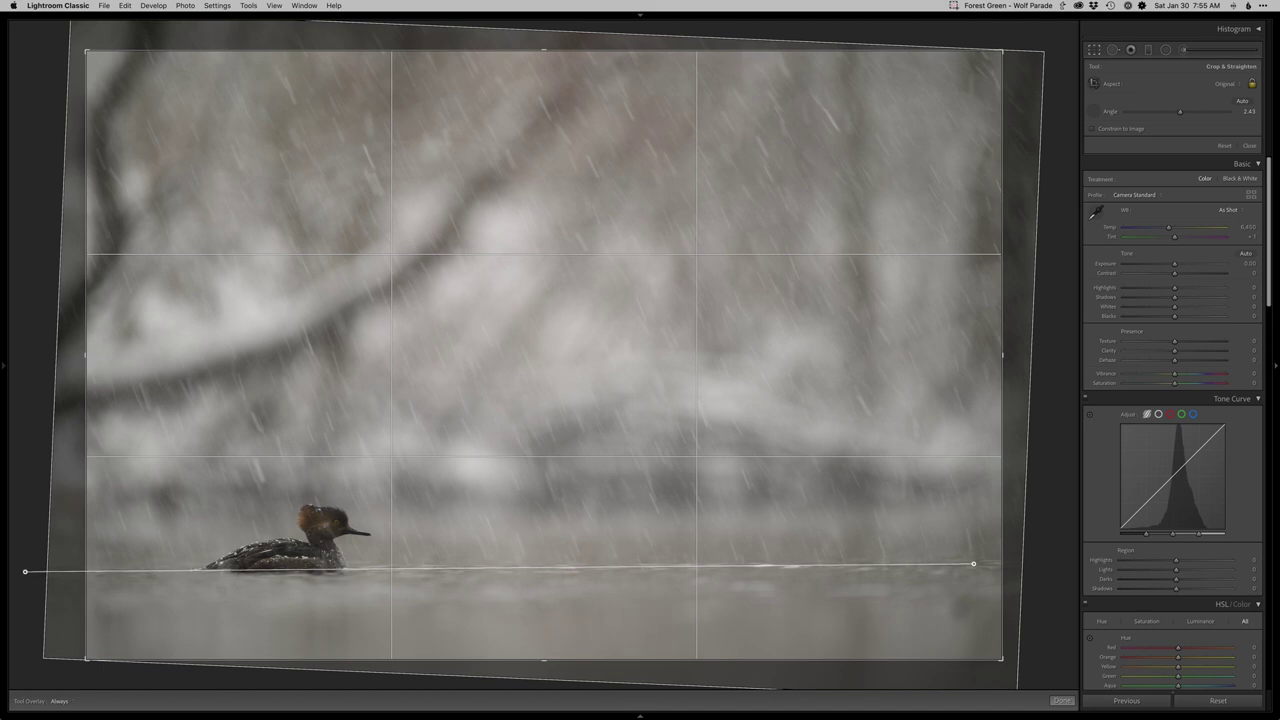
pyautogui.moveTo(25, 571); pyautogui.dragTo(25, 571)
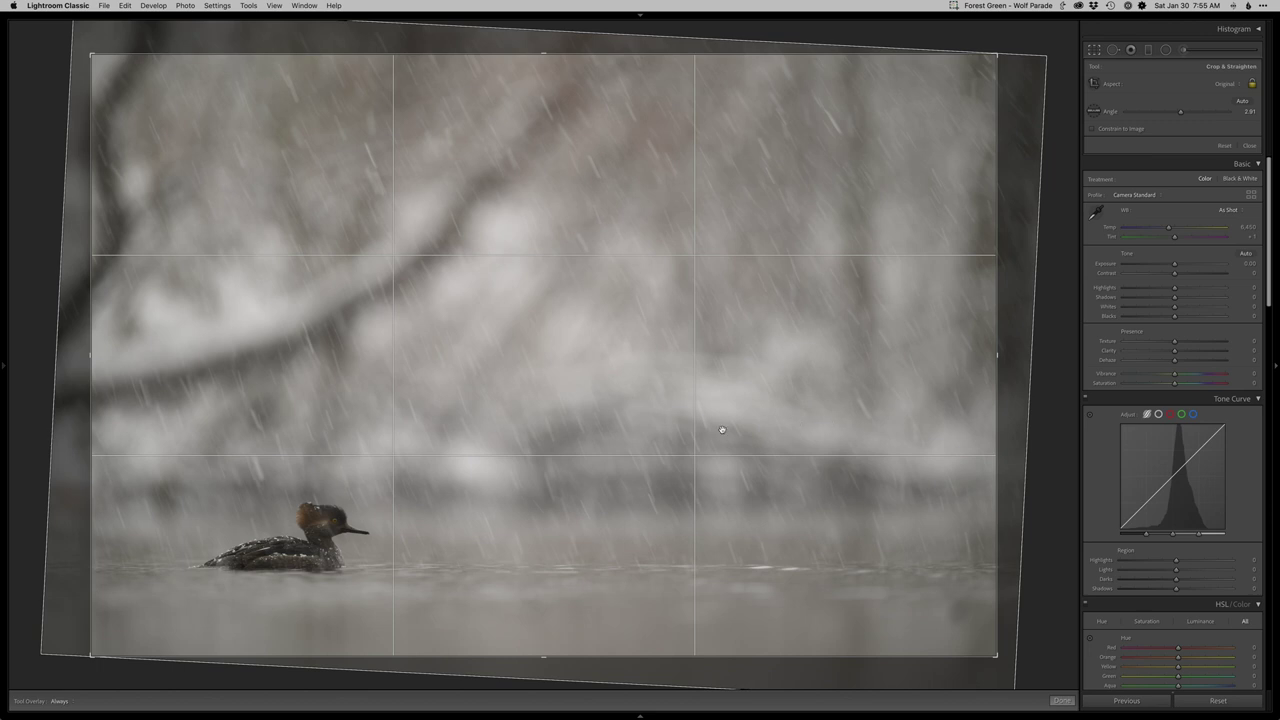
pyautogui.moveTo(714, 428); pyautogui.dragTo(736, 430)
pyautogui.press('Return')
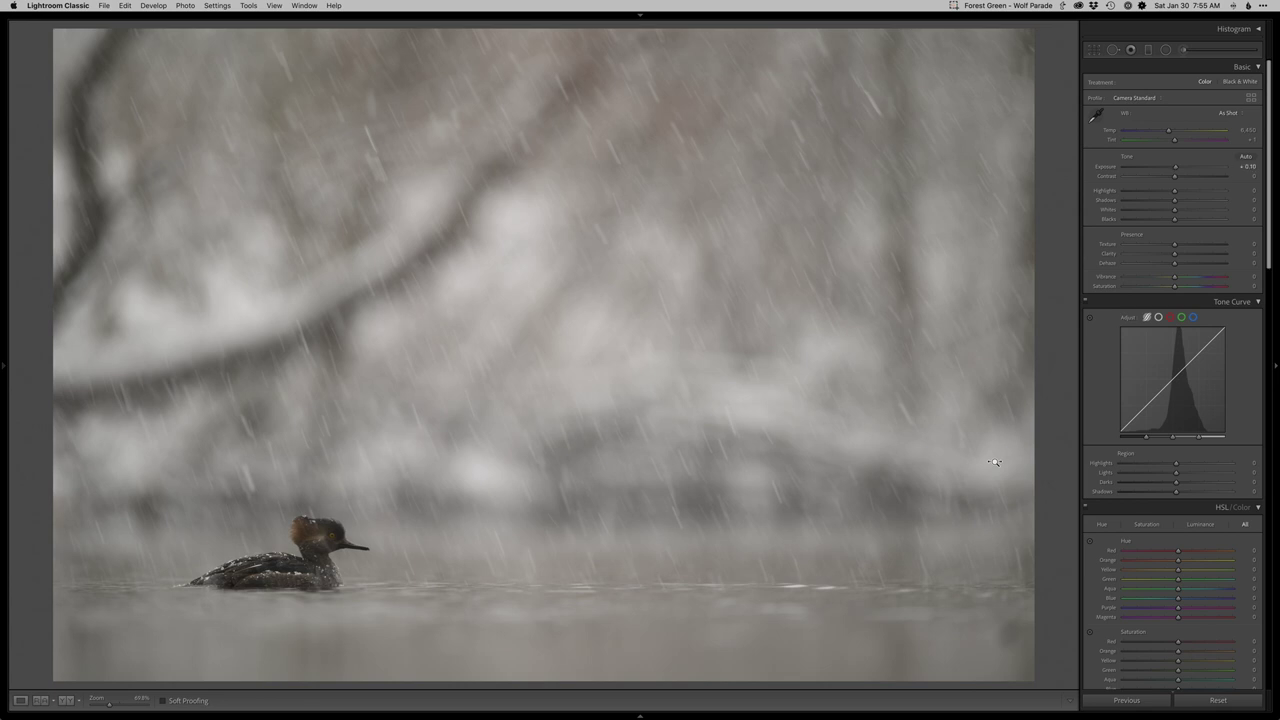
# Raise the Exposure to +0.20 and set the tone curve's Lights to +20
pyautogui.press('=')
pyautogui.press('=')
pyautogui.press('=')
pyautogui.press('=')
pyautogui.press('=')
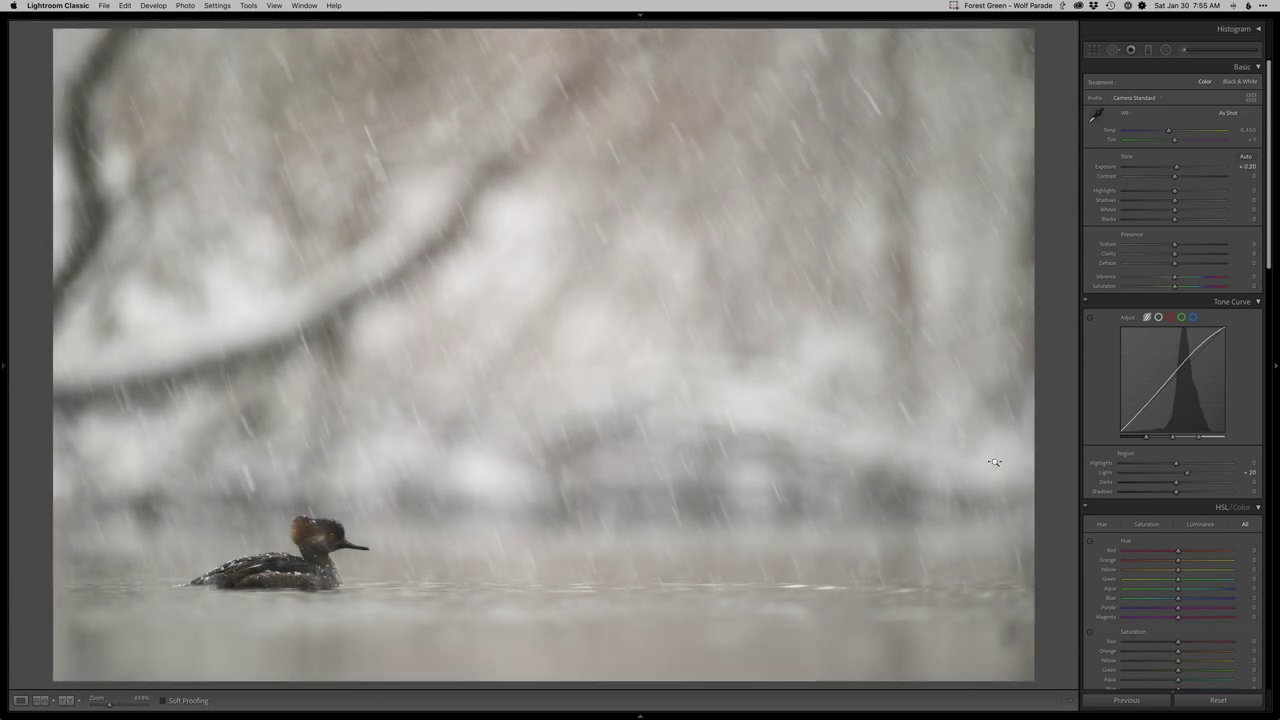
# Raise the Shadows to +50 and lower the Blacks to −20
pyautogui.press('=')
pyautogui.press('=')
pyautogui.press('-')
pyautogui.press('-')
pyautogui.press('-')
pyautogui.press('-')
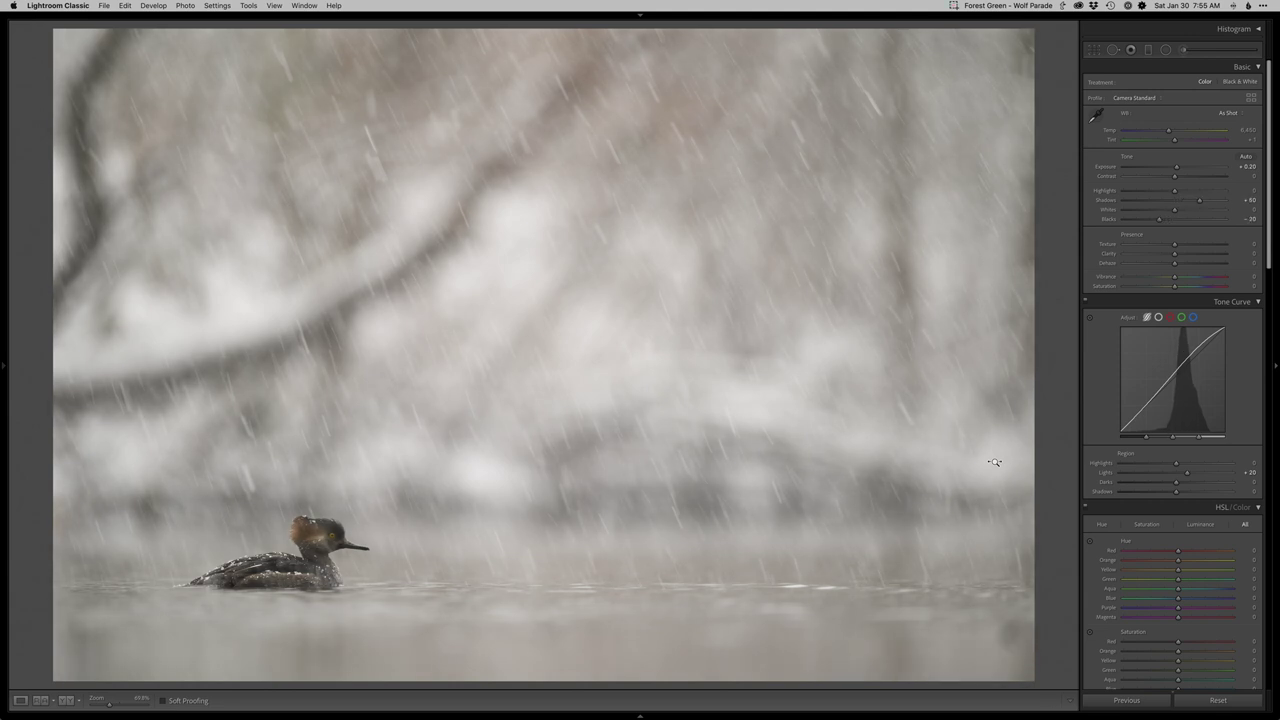
# Lower the Blacks to −40 and cool the white balance to a temperature of 5,350 with tint +4
pyautogui.press('-')
pyautogui.press('-')
pyautogui.press('-')
pyautogui.press('-')
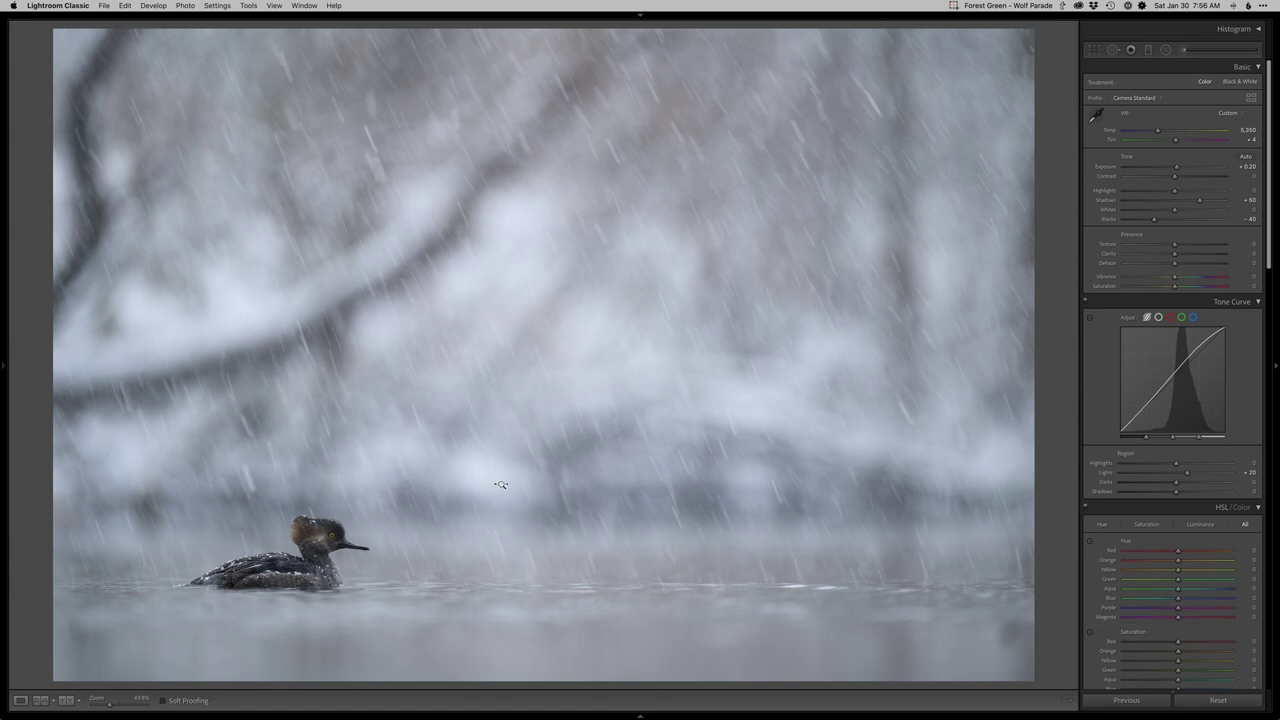
# Raise the Shadows to +70 and lower the Blacks to −47
pyautogui.hotkey('shift', '=')
pyautogui.press('=')
pyautogui.press('=')
pyautogui.press('=')
pyautogui.press('=')
pyautogui.press('-')
pyautogui.press('-')
pyautogui.moveTo(1149, 220); pyautogui.dragTo(1151, 220)
# Check the photo's exposure info overlay and inspect the duck's sharpness at 100%
pyautogui.press('i')
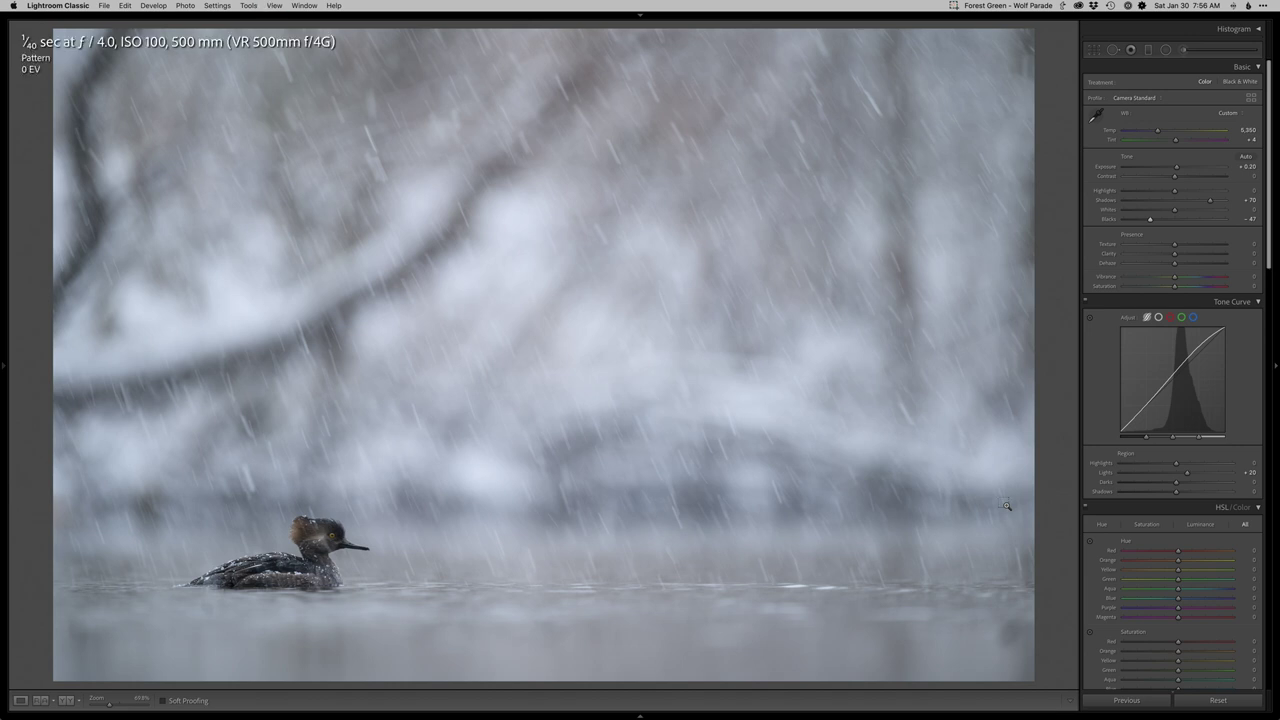
pyautogui.press('i')
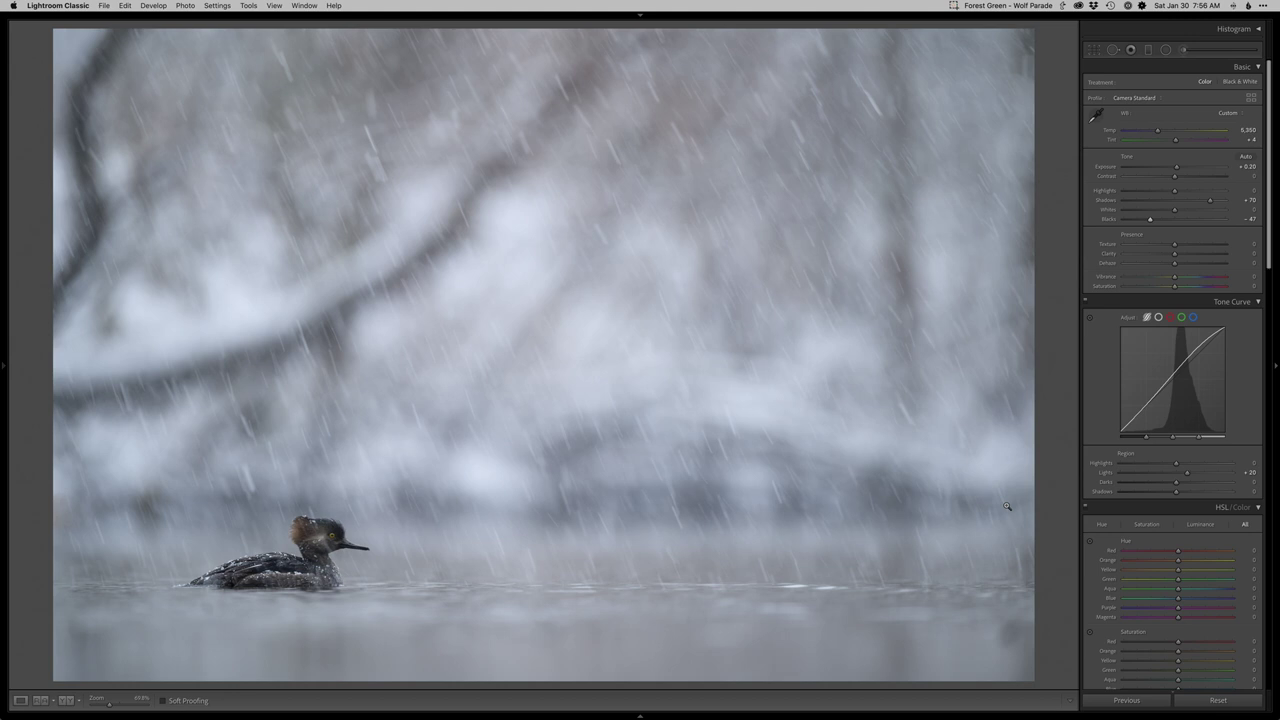
pyautogui.press('i')
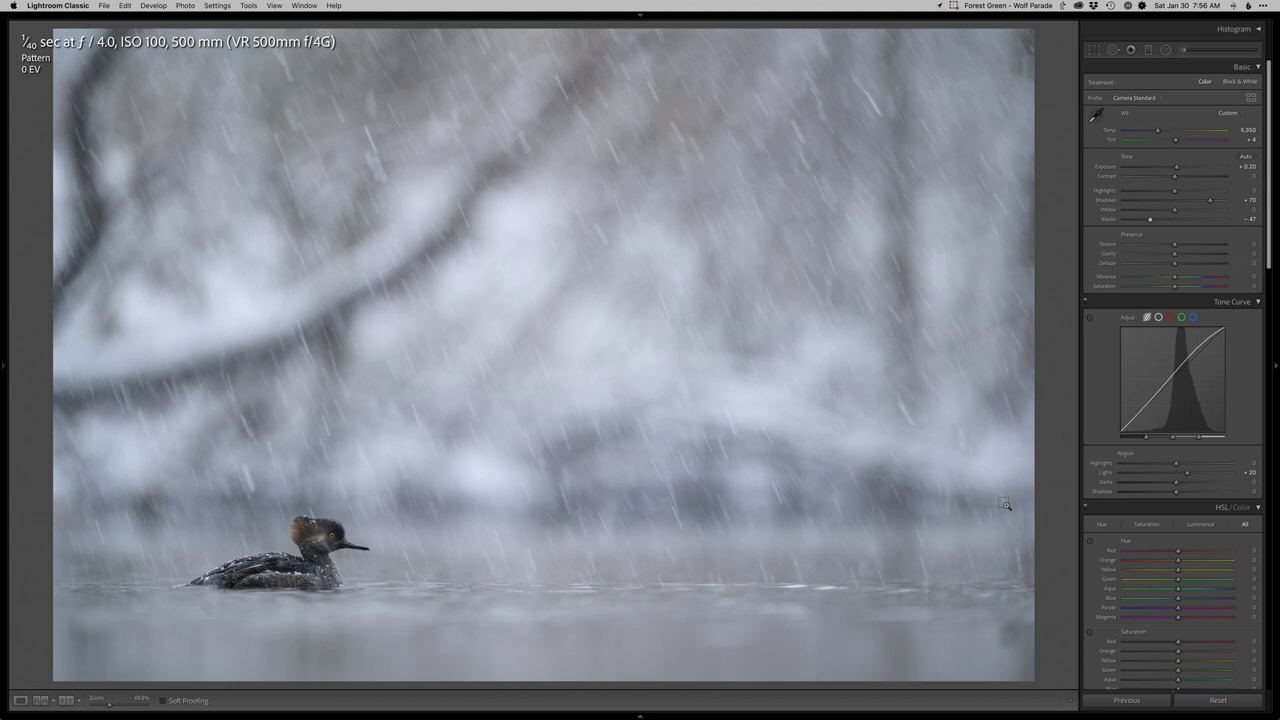
pyautogui.press('i')
pyautogui.click(401, 541)
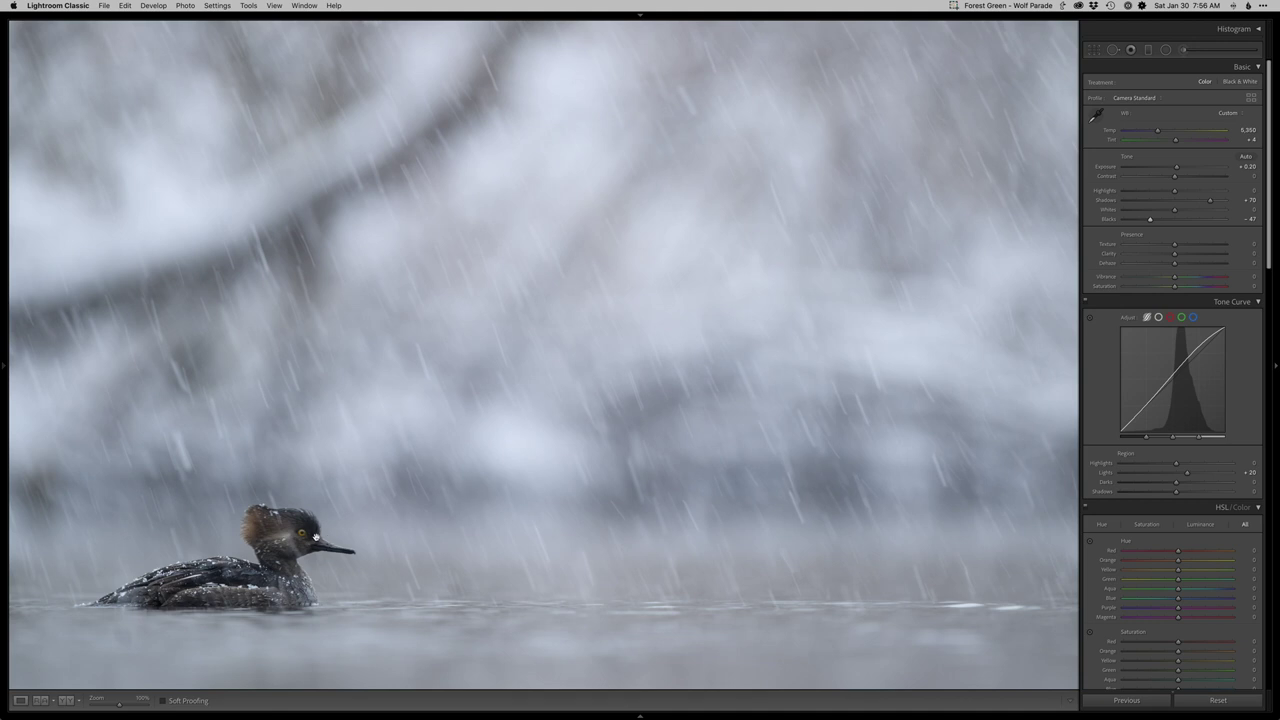
pyautogui.click(500, 471)
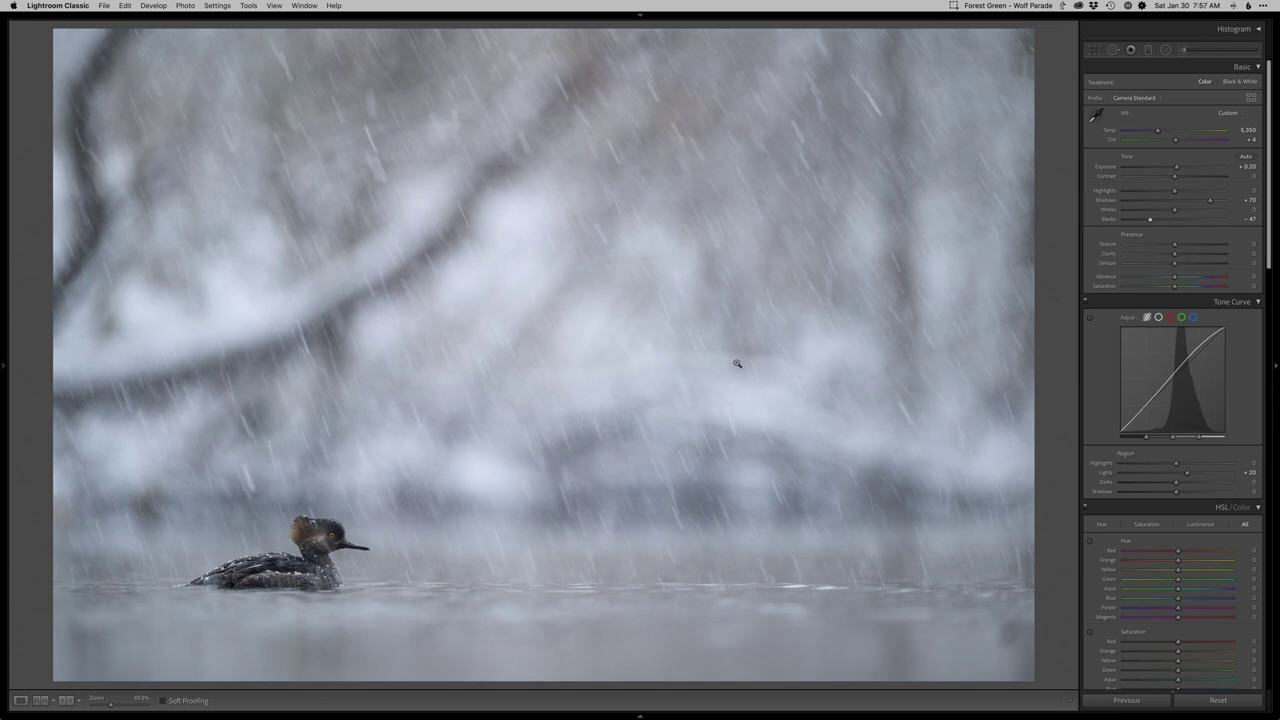
# Open the cool version in Photoshop, and open a second, warm version with the Lightroom temperature set to 6,278
pyautogui.press('super+e')
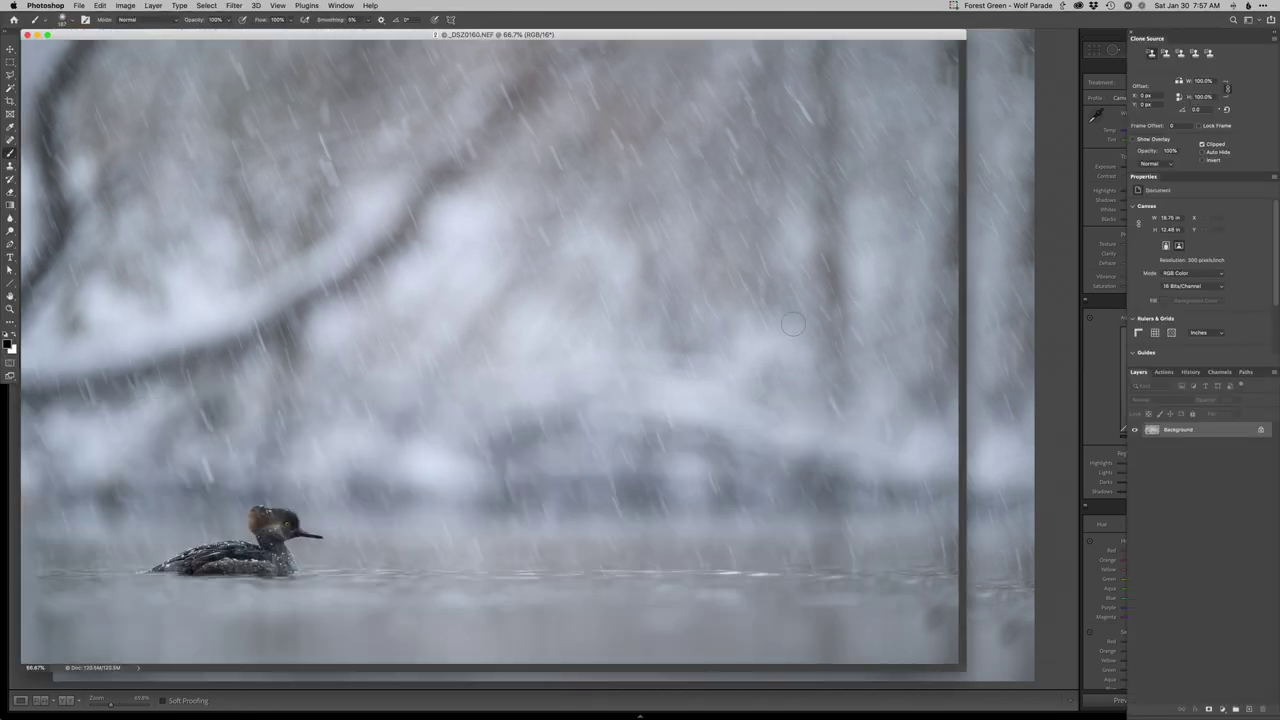
pyautogui.click(1047, 356)
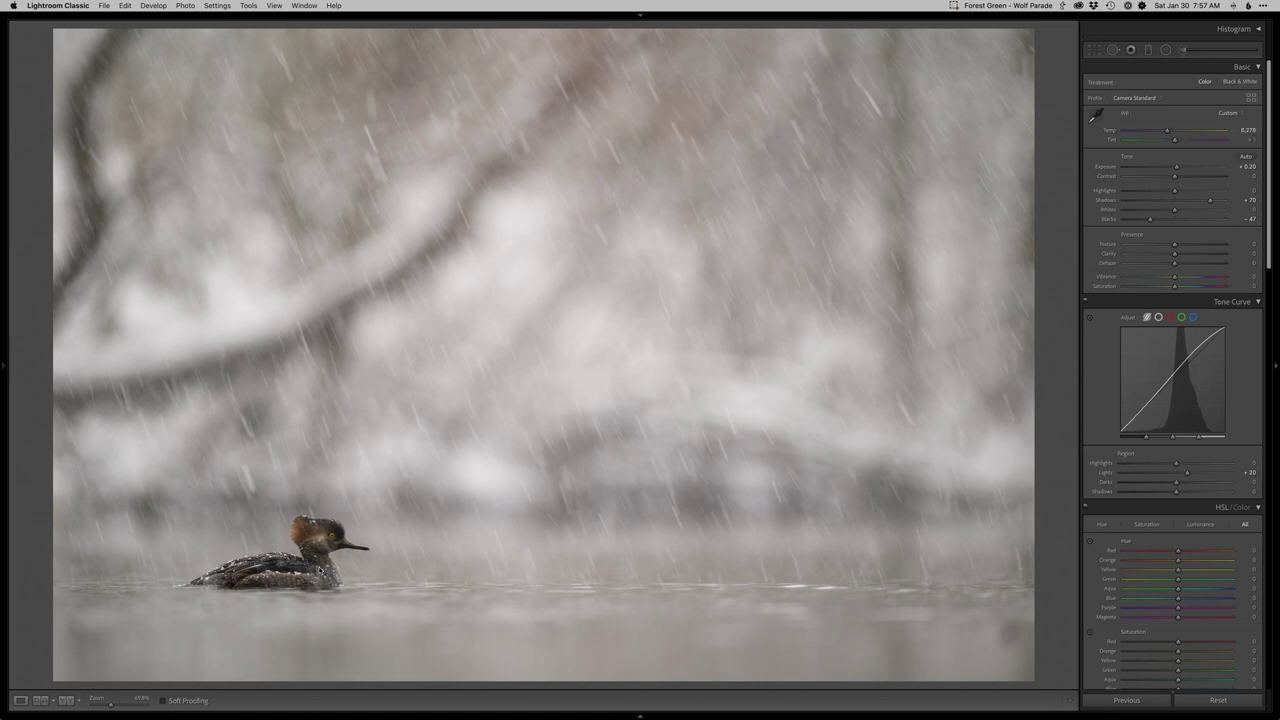
pyautogui.press('super+e')
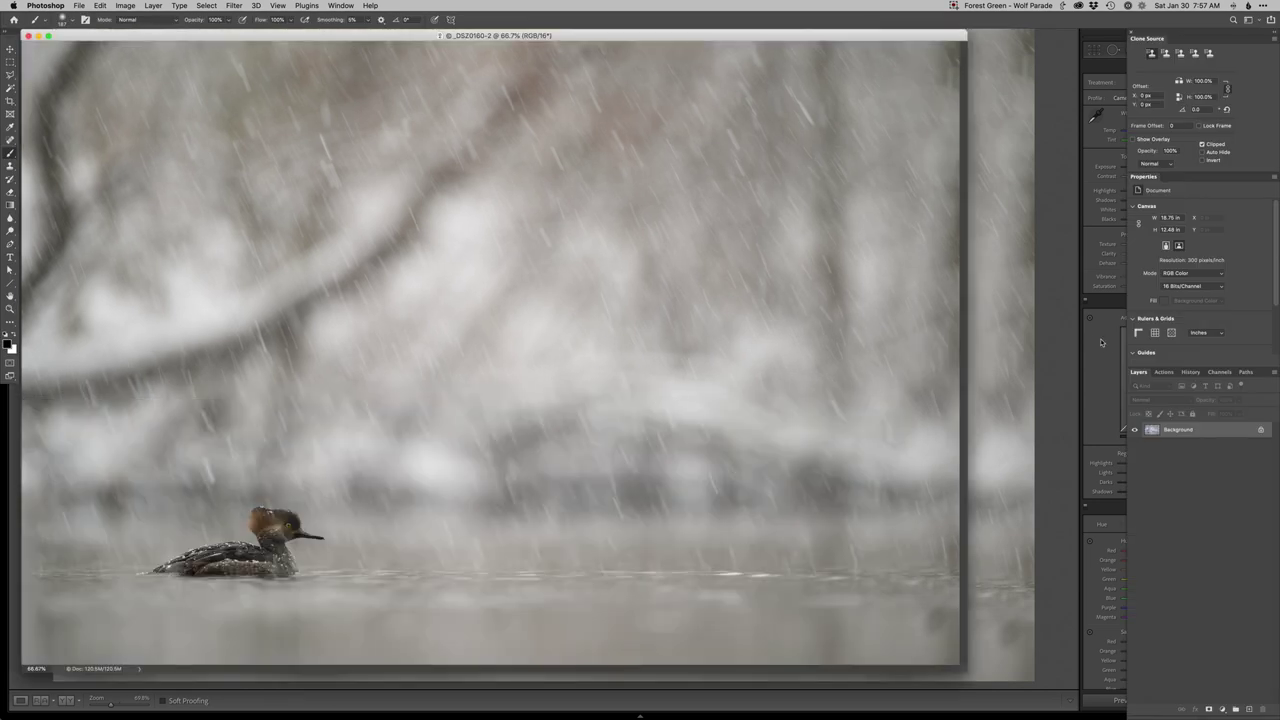
pyautogui.click(1100, 339)
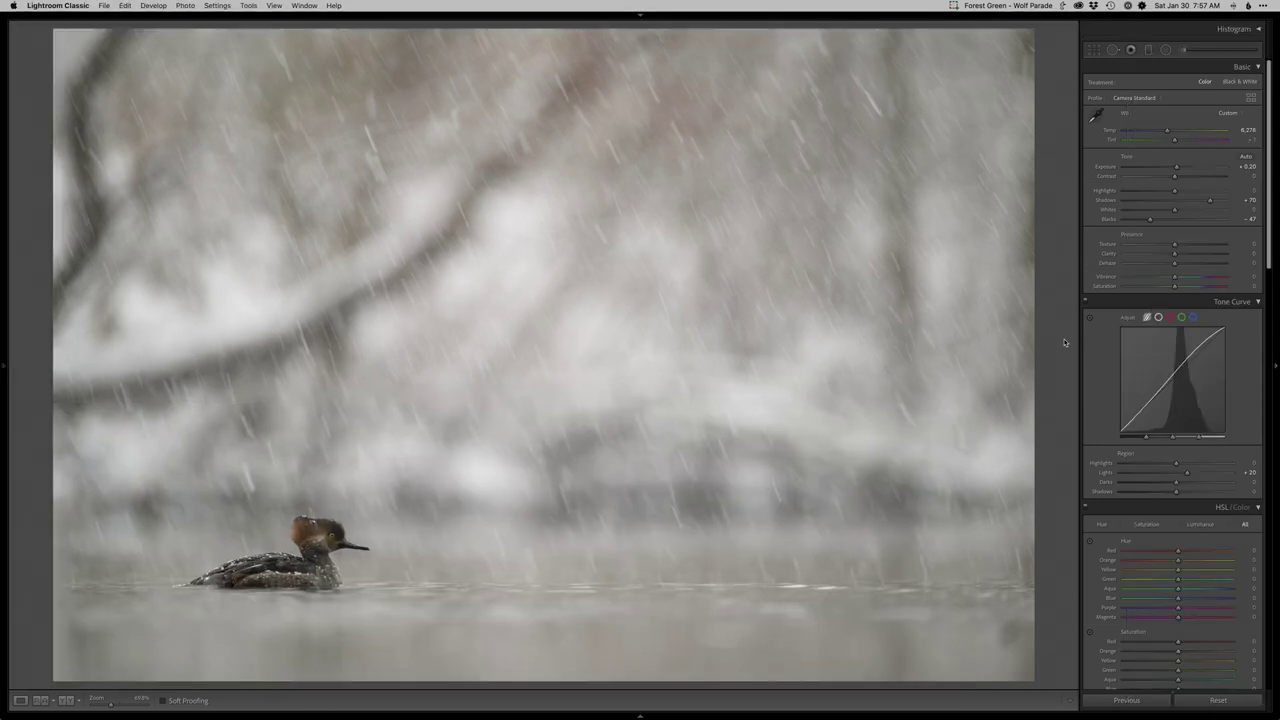
# Undo the temperature warming in Lightroom, show the Library grid and switch to Photoshop
pyautogui.press('super+z')
pyautogui.press('super+z')
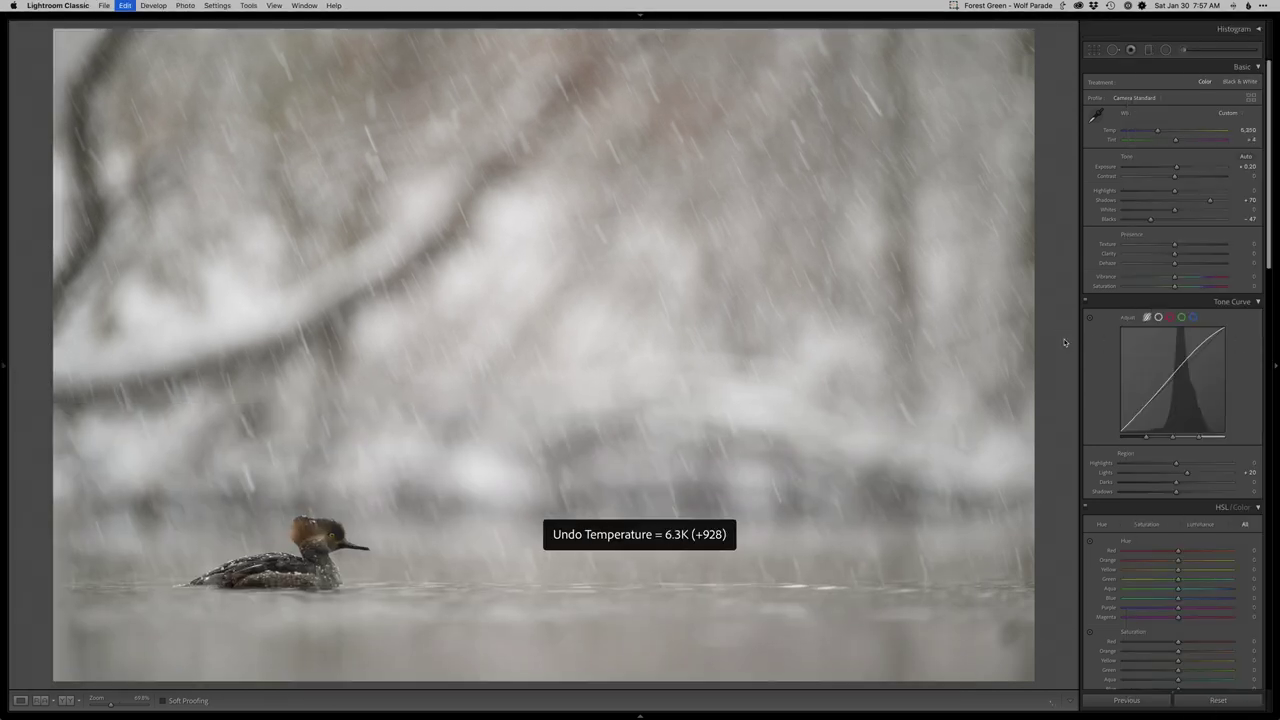
pyautogui.press('e')
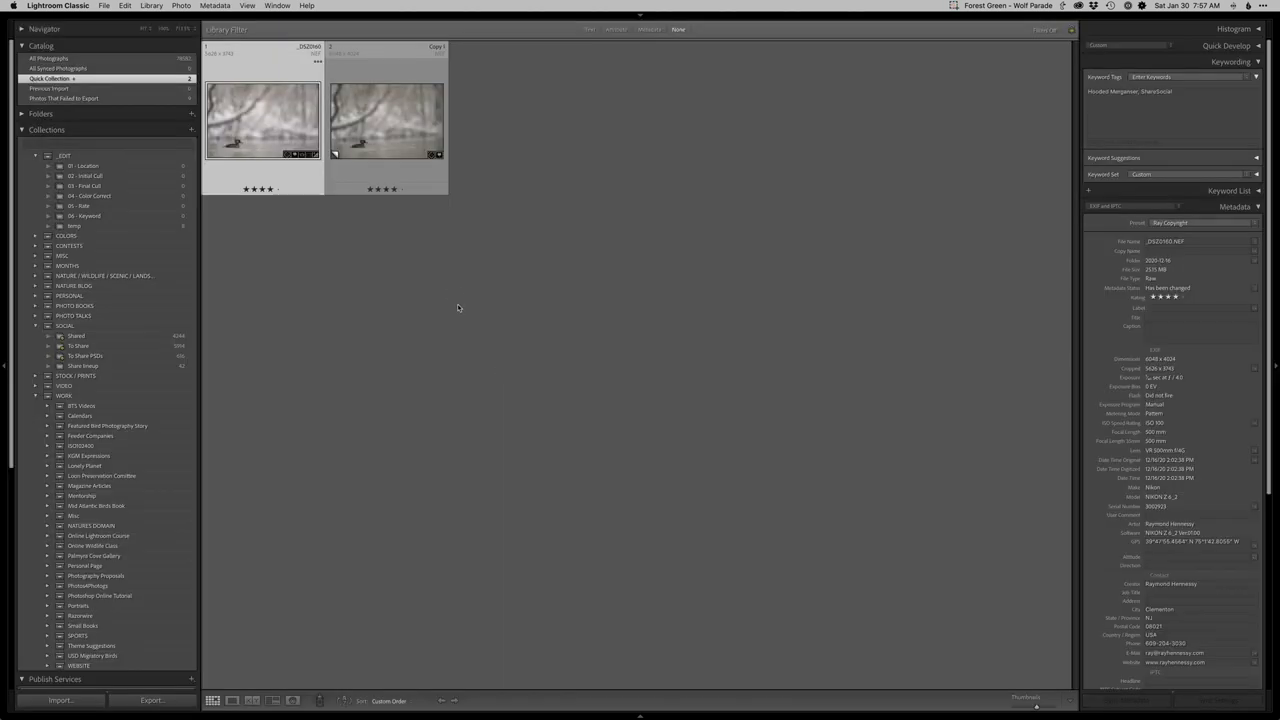
pyautogui.press('super+Tab')
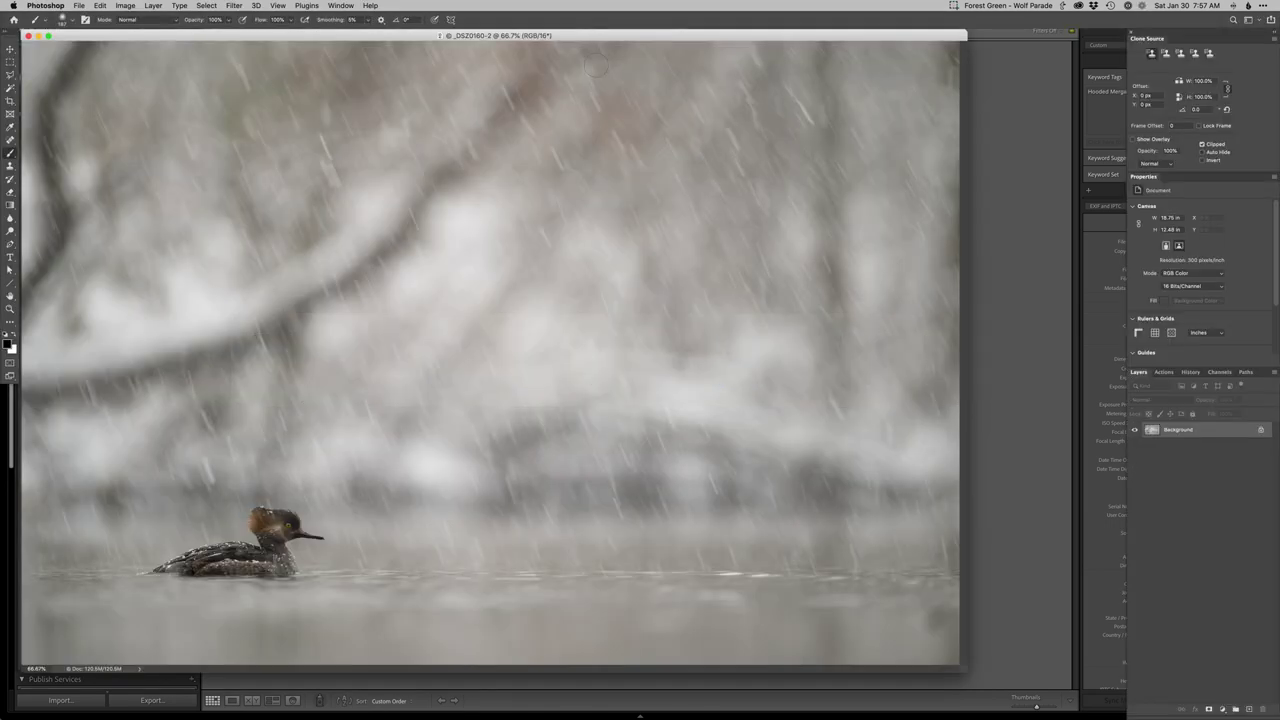
# Copy the warm image as an aligned new layer above the cool image and close the warm document without saving
pyautogui.moveTo(610, 36); pyautogui.dragTo(717, 142)
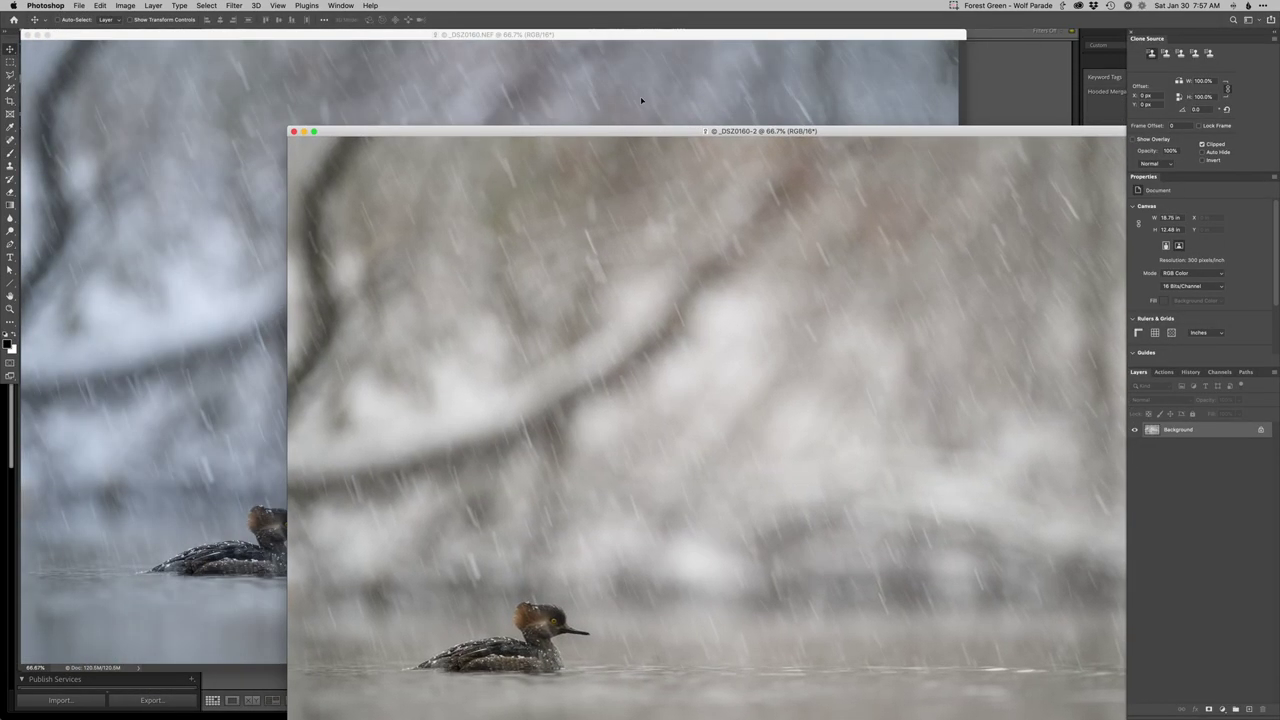
pyautogui.moveTo(641, 100); pyautogui.dragTo(642, 100)
pyautogui.click(1028, 266)
pyautogui.press('super+w')
pyautogui.press('super+d')
pyautogui.press('f')
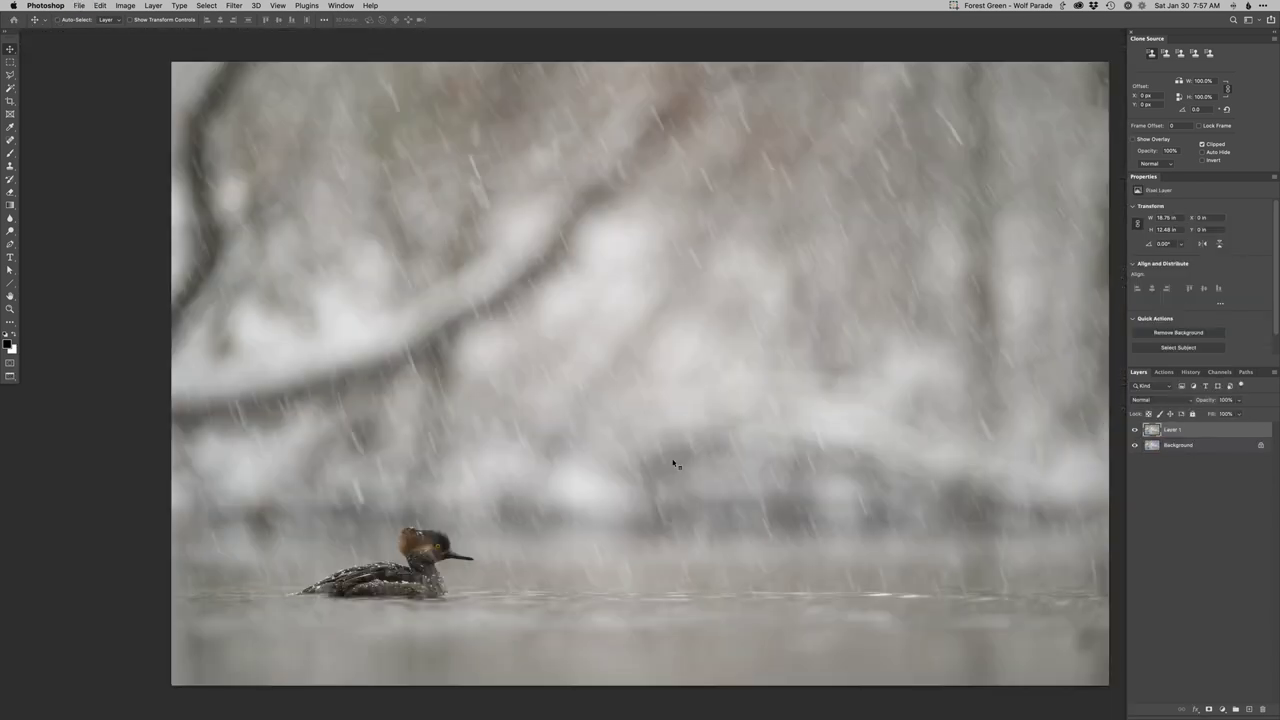
# Hide the warm layer with a black layer mask and bring the duck into close view
pyautogui.press('alt+super+m')
pyautogui.keyDown('super'); pyautogui.click(394, 576); pyautogui.keyUp('super')
pyautogui.keyDown('super'); pyautogui.click(394, 576); pyautogui.keyUp('super')
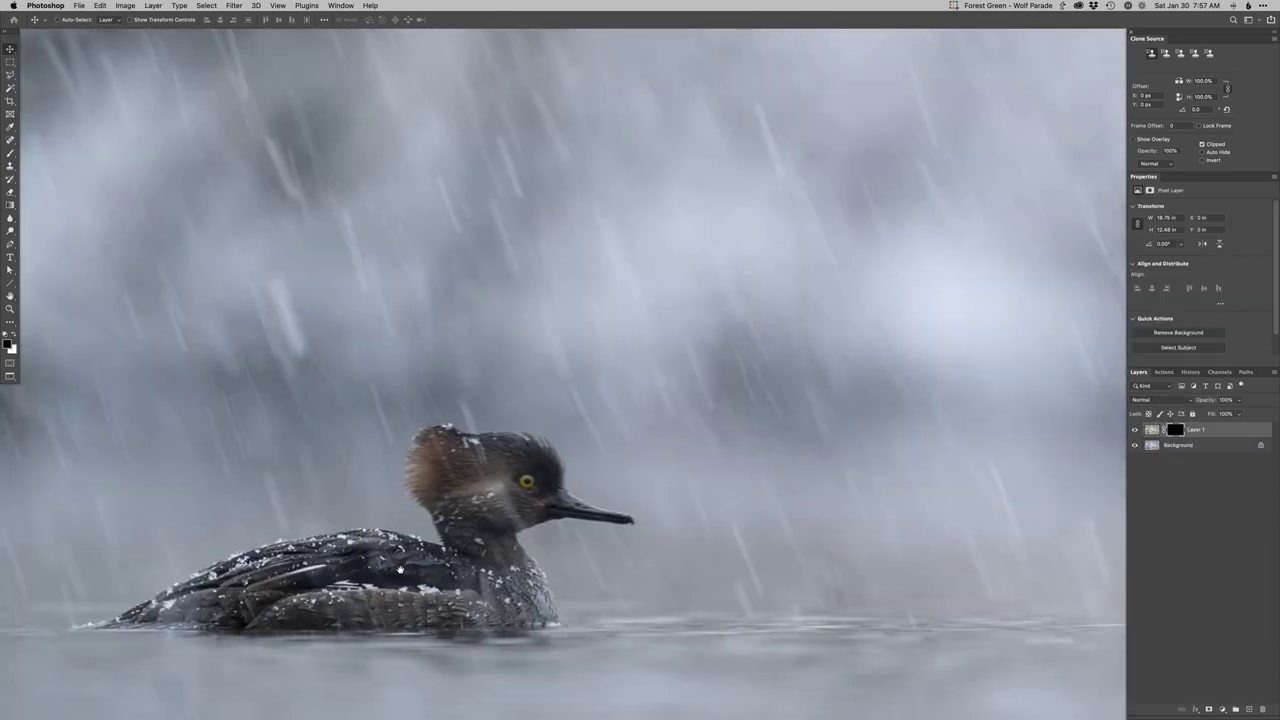
pyautogui.moveTo(400, 569); pyautogui.dragTo(543, 518)
# Paint white on the mask along the outline of the duck's body with a firm-edged round brush
pyautogui.press('b')
pyautogui.rightClick(436, 519)
pyautogui.click(501, 589)
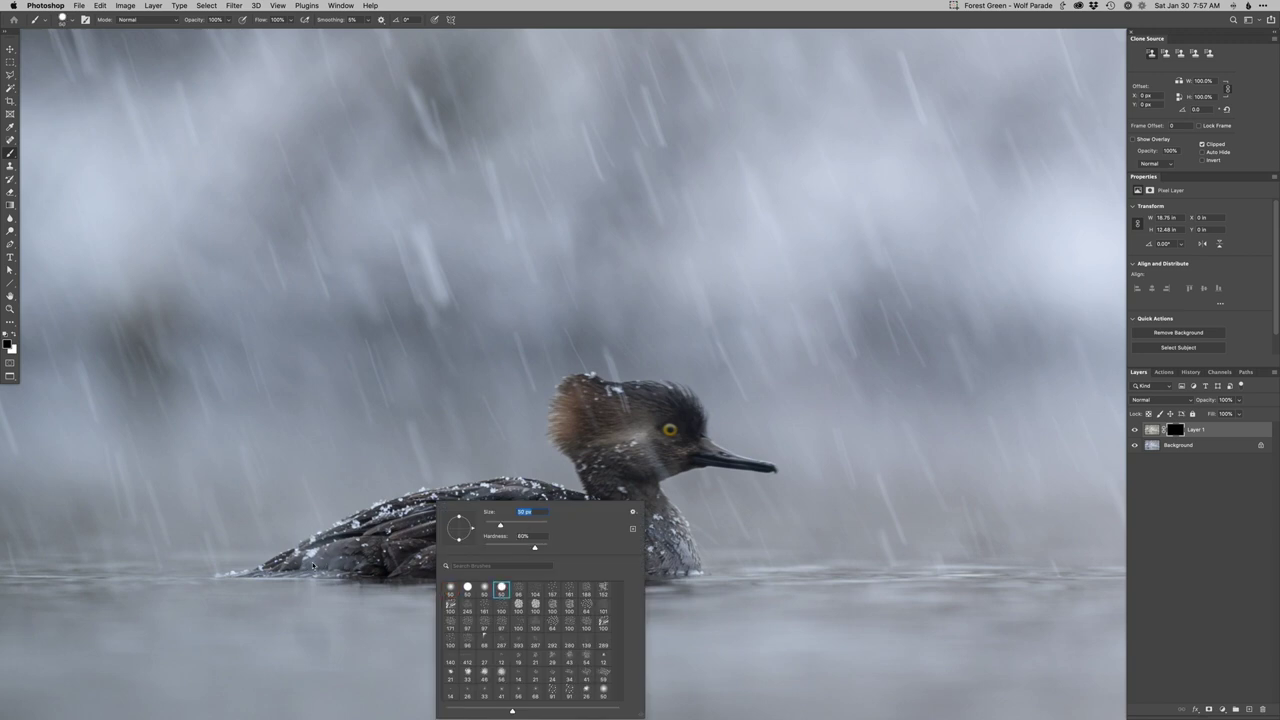
pyautogui.press('Return')
pyautogui.press('x')
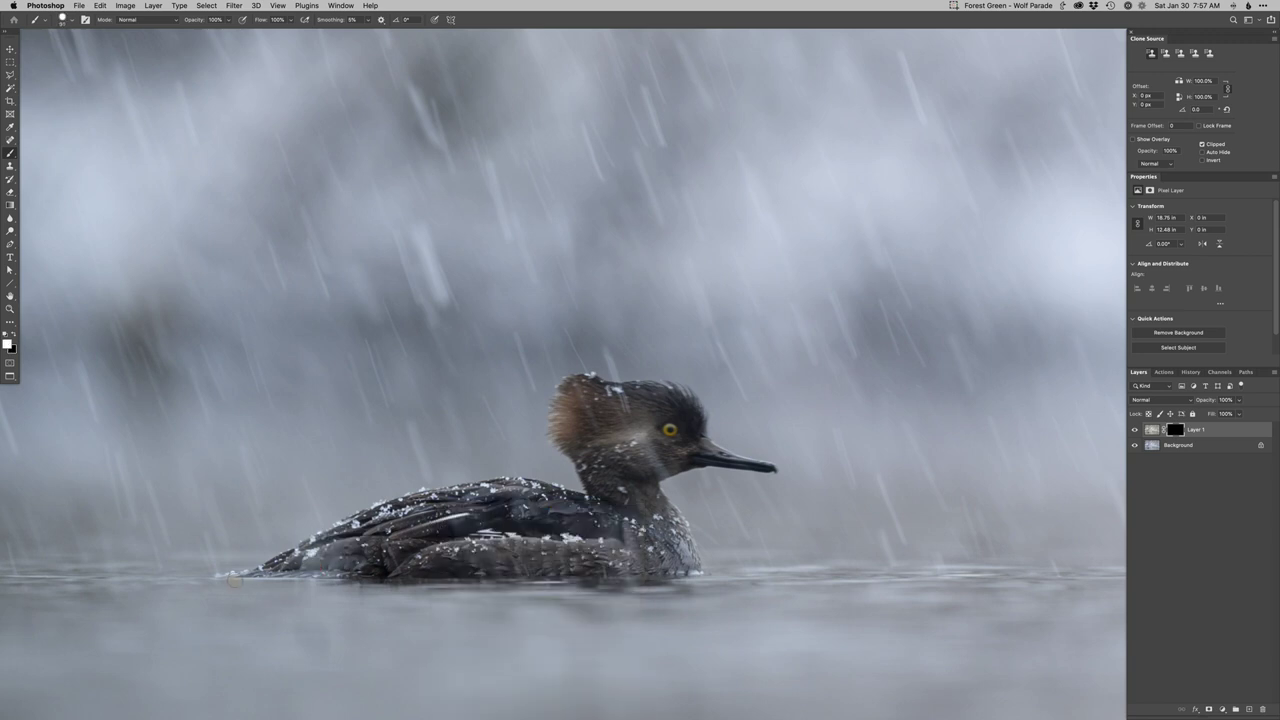
pyautogui.press('x')
pyautogui.press('x')
# Paint white on the mask over the duck's crest and the top of its head with a small soft round brush
pyautogui.rightClick(584, 440)
pyautogui.doubleClick(633, 523)
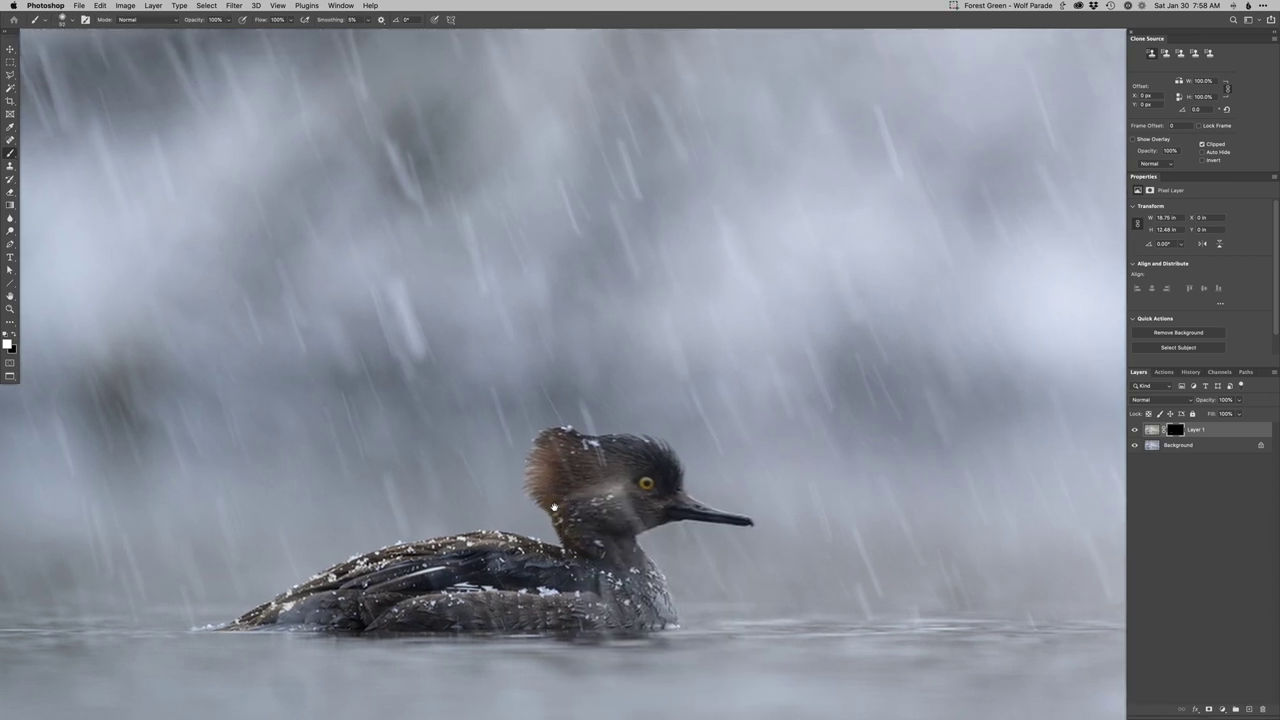
pyautogui.moveTo(560, 488); pyautogui.dragTo(542, 490)
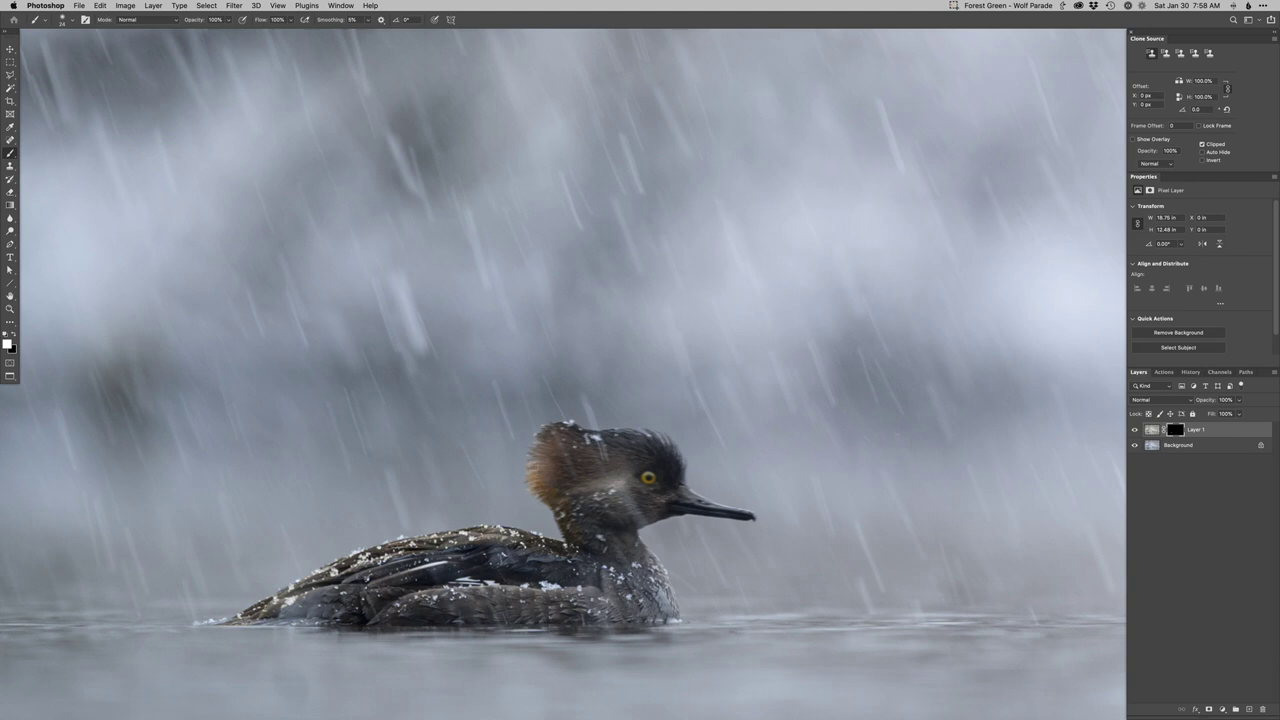
pyautogui.rightClick(597, 447)
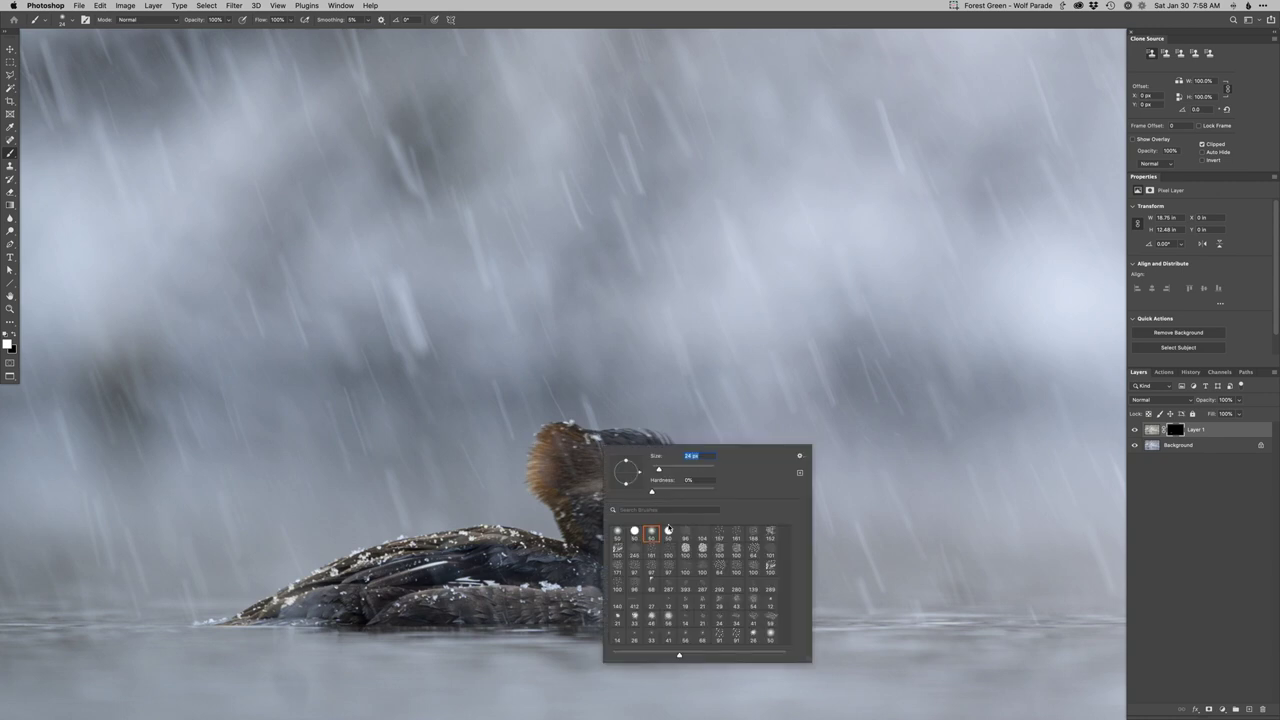
pyautogui.press('Escape')
pyautogui.moveTo(657, 443); pyautogui.dragTo(651, 443)
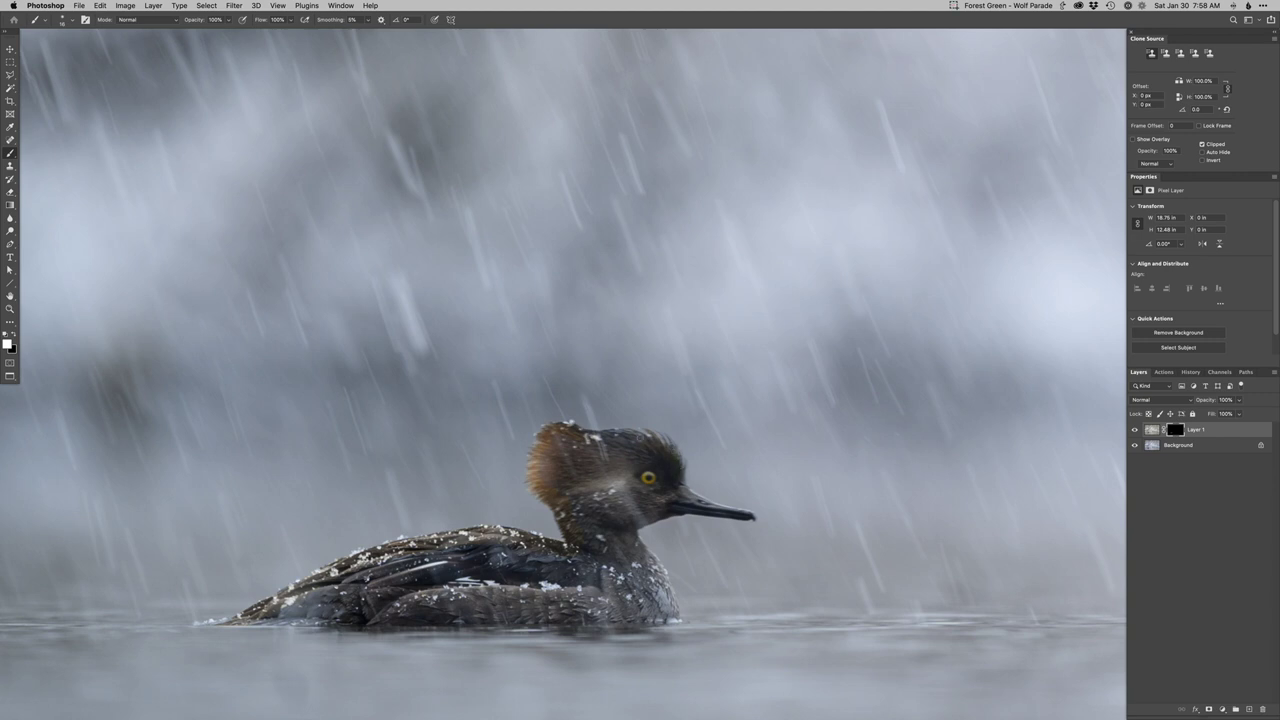
# Paint the front edge of the duck's face into the mask with the firmer round brush
pyautogui.rightClick(626, 438)
pyautogui.click(697, 528)
pyautogui.press('Return')
pyautogui.moveTo(667, 480); pyautogui.dragTo(664, 480)
pyautogui.moveTo(676, 477)
pyautogui.mouseDown()
pyautogui.moveTo(662, 477)
pyautogui.moveTo(680, 486)
pyautogui.mouseUp()
pyautogui.press('x')
pyautogui.press('x')
pyautogui.press('x')
pyautogui.press('x')
# Show the layer mask alone, select the duck's interior with the Magic Wand, fill it with white and deselect
pyautogui.keyDown('alt'); pyautogui.click(1176, 429); pyautogui.keyUp('alt')
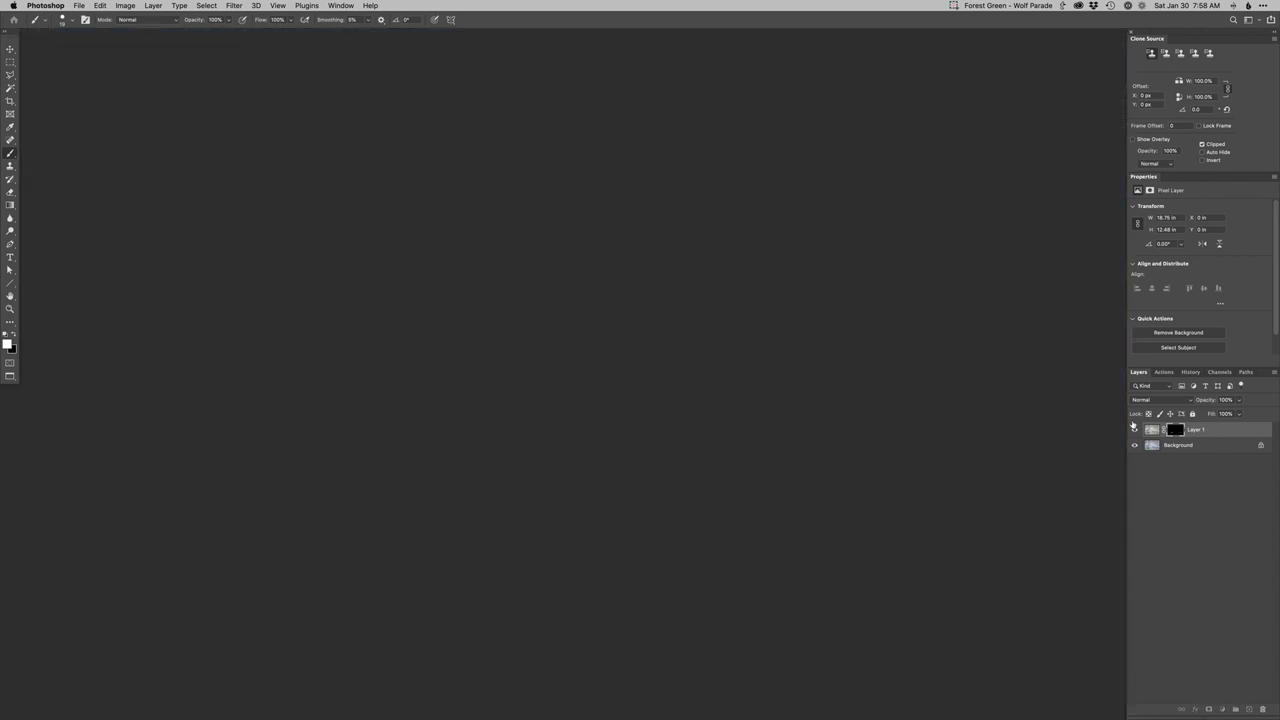
pyautogui.press('w')
pyautogui.click(502, 585)
pyautogui.press('super+shift+e')
pyautogui.press('Return')
pyautogui.hotkey('alt', 'BackSpace')
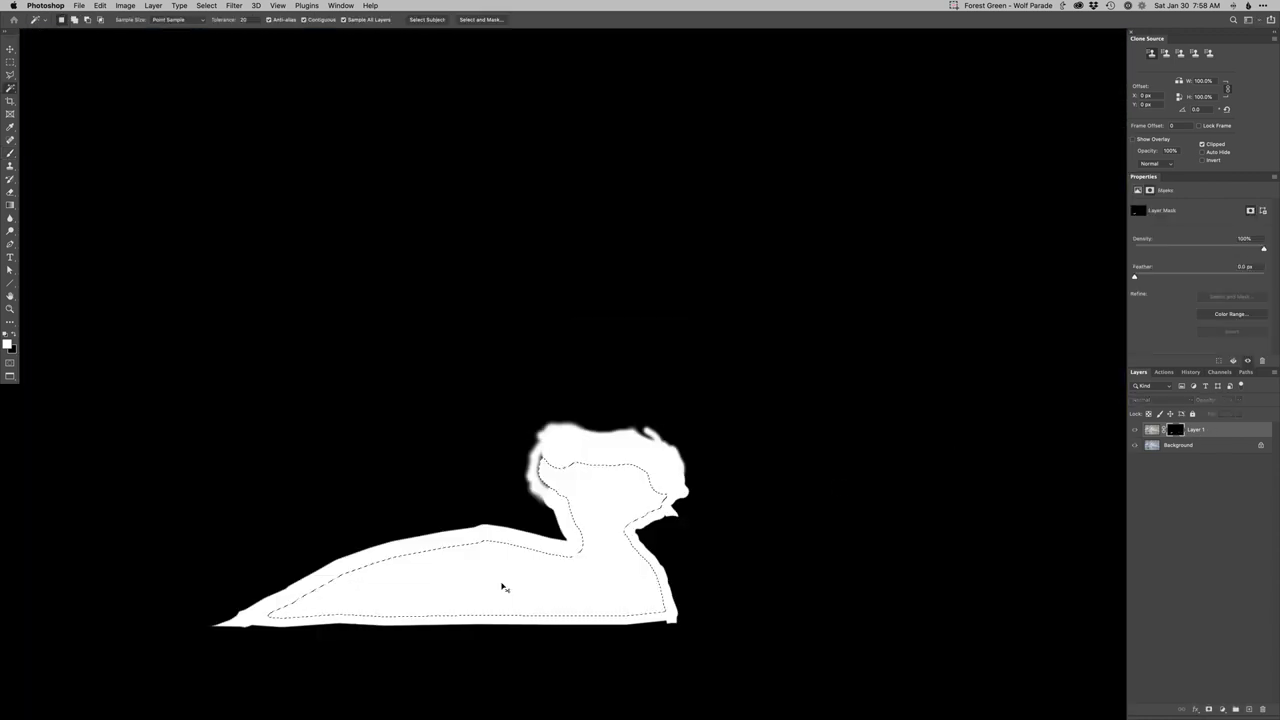
pyautogui.press('super+d')
# Touch up the leftover gap in the crest with white on the mask and return to the image view
pyautogui.press('b')
pyautogui.moveTo(542, 453); pyautogui.dragTo(540, 473)
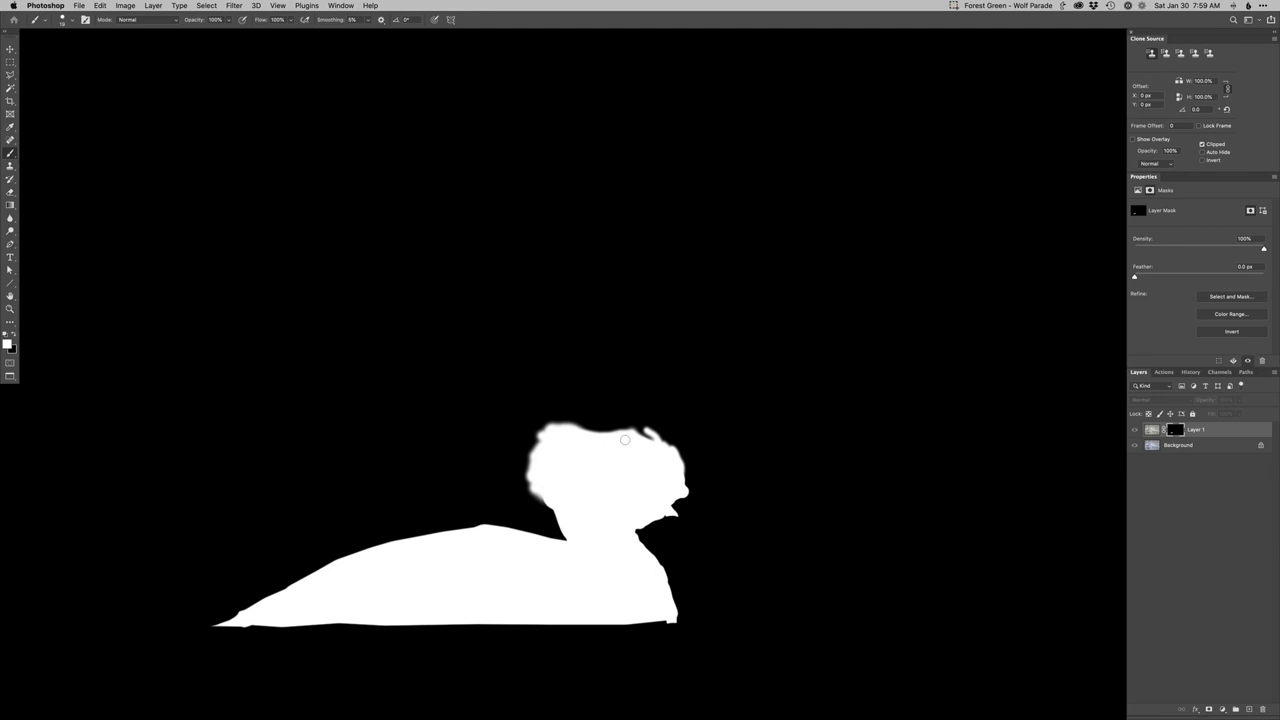
pyautogui.keyDown('alt'); pyautogui.click(1173, 430); pyautogui.keyUp('alt')
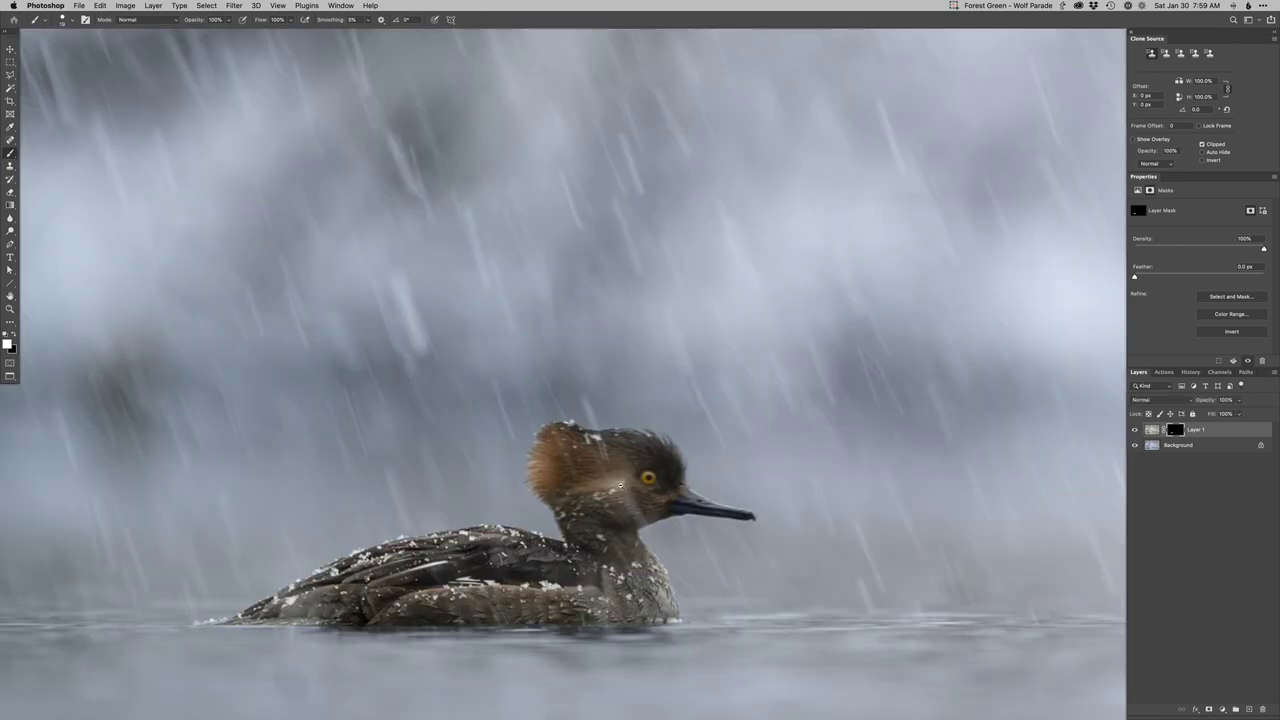
# Choose a larger soft round brush preset
pyautogui.scroll(-5, 605, 511)
pyautogui.moveTo(605, 510); pyautogui.dragTo(603, 515)
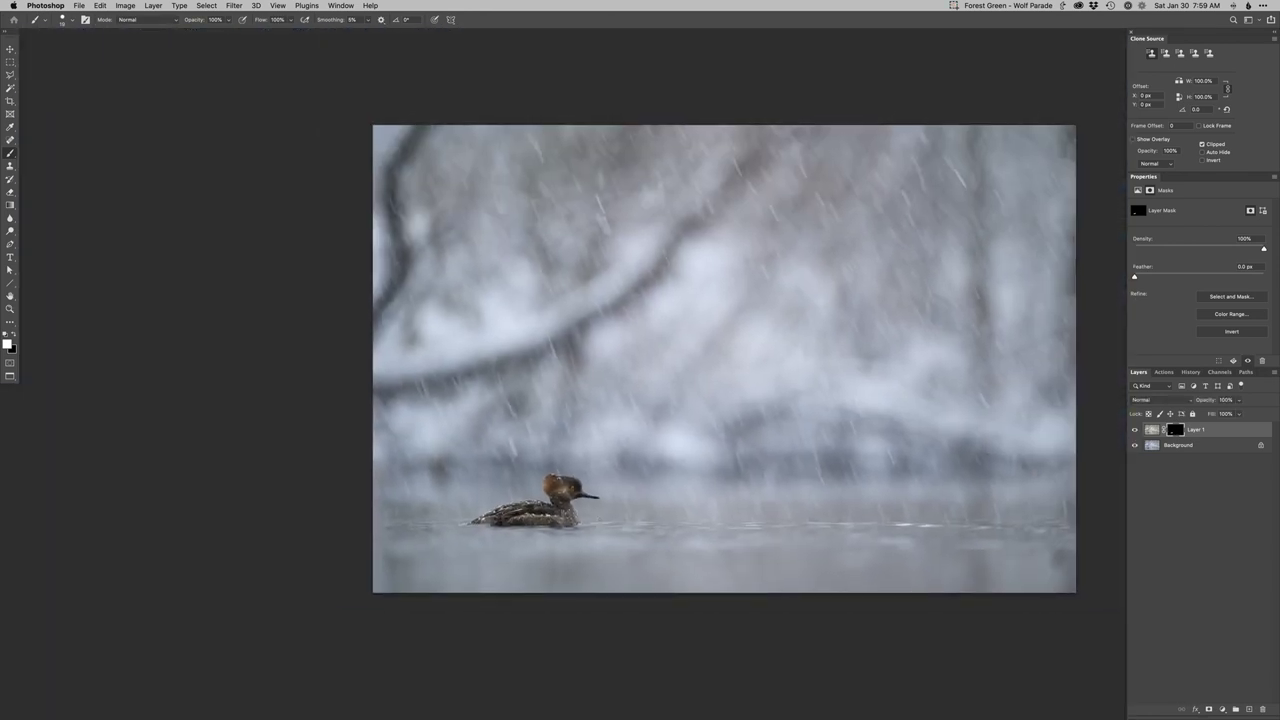
pyautogui.rightClick(587, 485)
pyautogui.doubleClick(605, 574)
# Load the duck's layer mask as a selection, store it in a new Curves adjustment layer named "selection", and hide that layer
pyautogui.keyDown('alt'); pyautogui.click(1180, 428); pyautogui.keyUp('alt')
pyautogui.keyDown('ctrl'); pyautogui.click(1180, 428); pyautogui.keyUp('ctrl')
pyautogui.hotkey('ctrl', 'm')
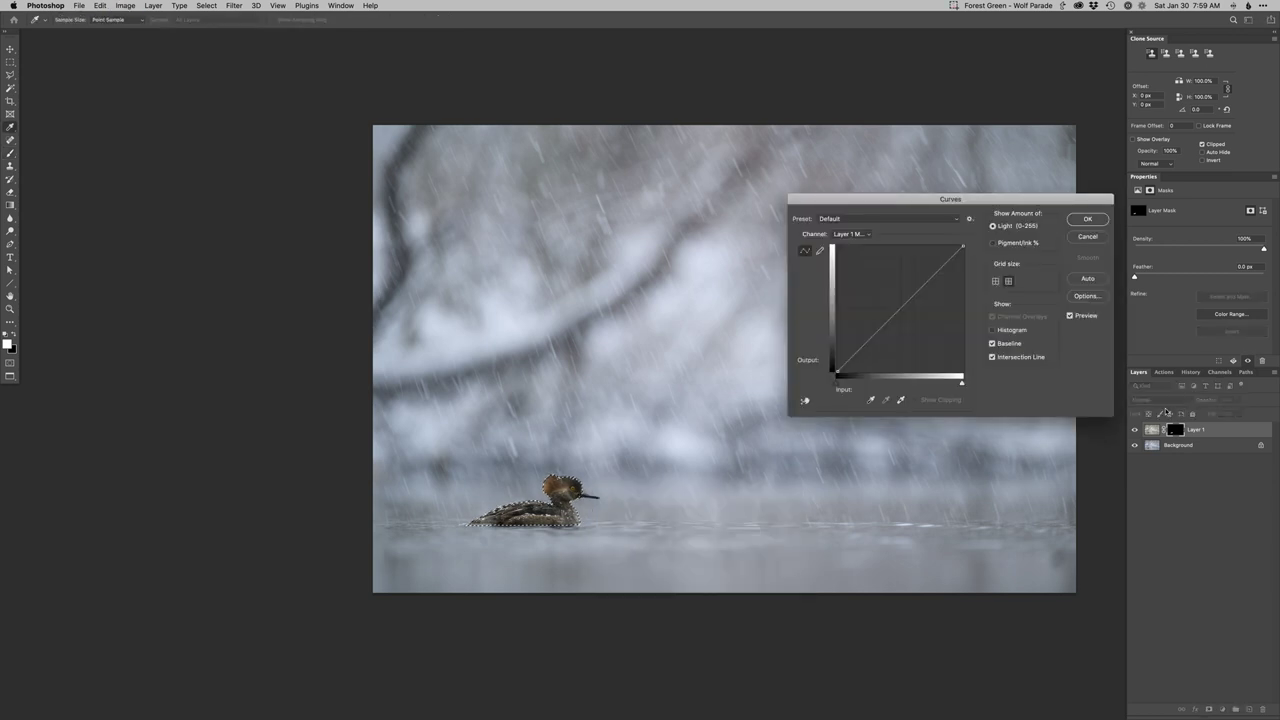
pyautogui.press('Escape')
pyautogui.hotkey('ctrl', 'shift', 'n')
pyautogui.write('selec')
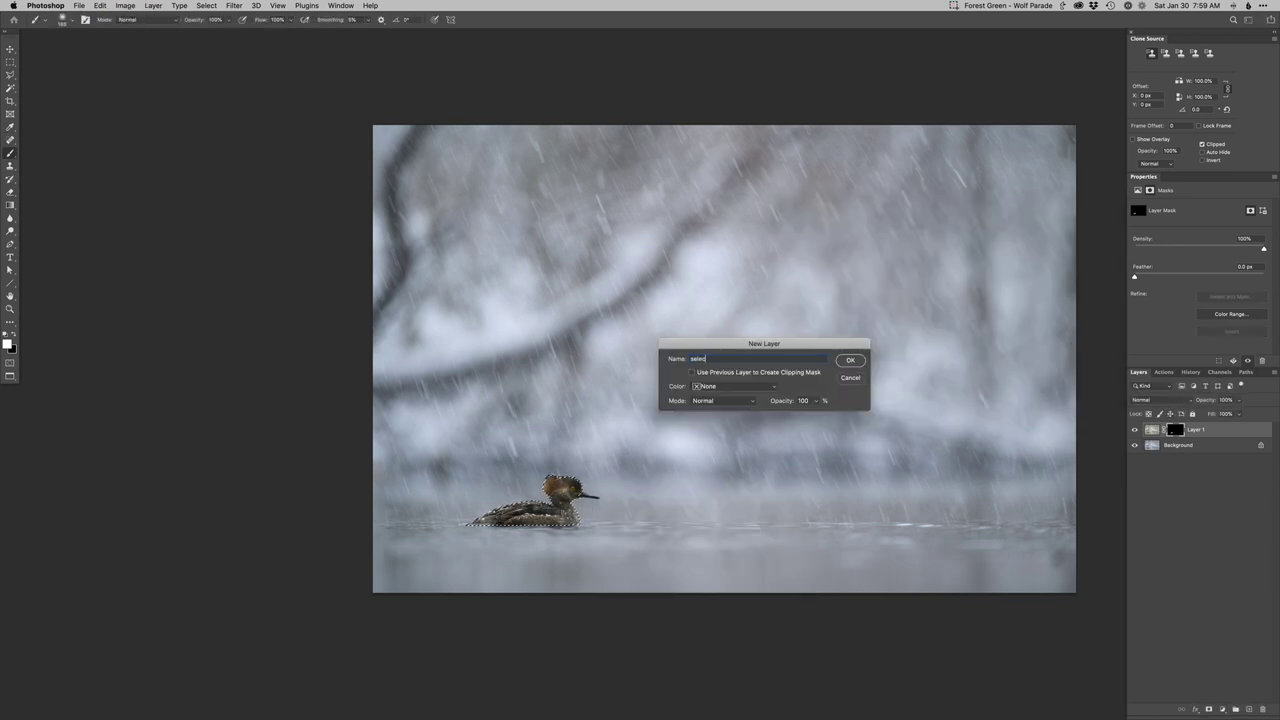
pyautogui.write('tion')
pyautogui.press('Return')
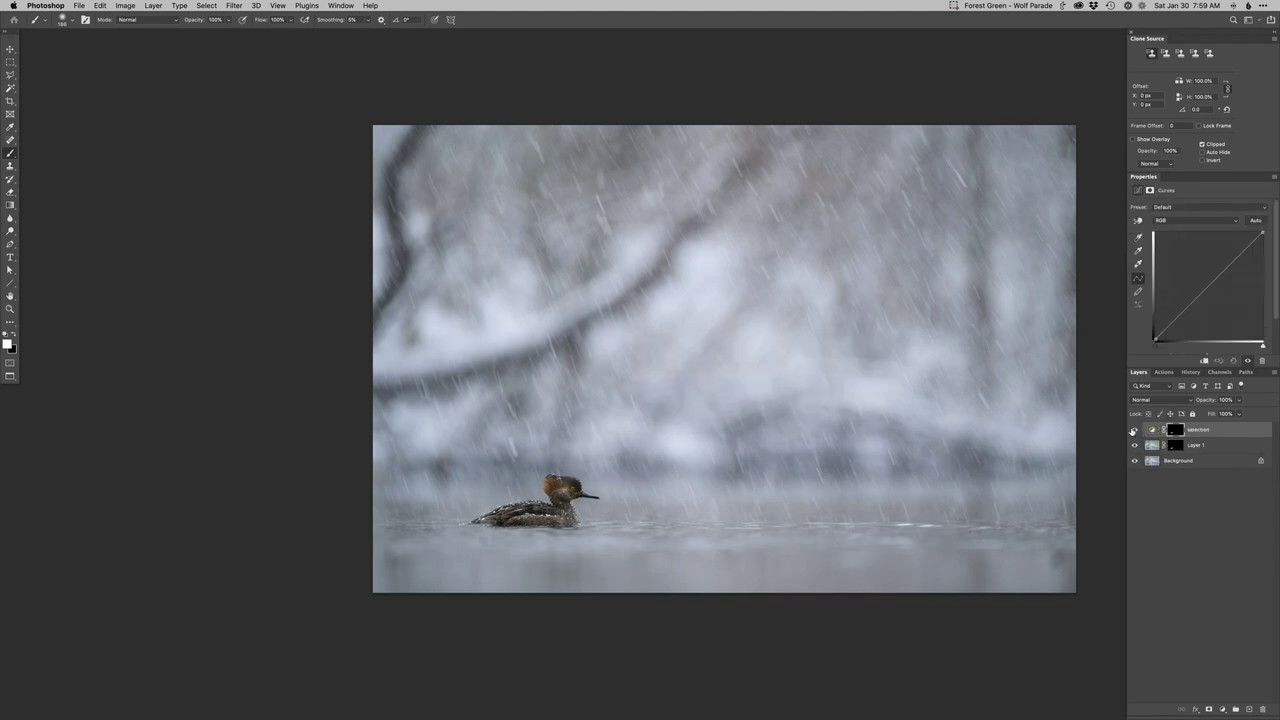
pyautogui.click(1134, 429)
# Reselect Layer 1's mask and set up a resized soft round brush with 0% hardness and black as the foreground color
pyautogui.click(1174, 446)
pyautogui.rightClick(650, 438)
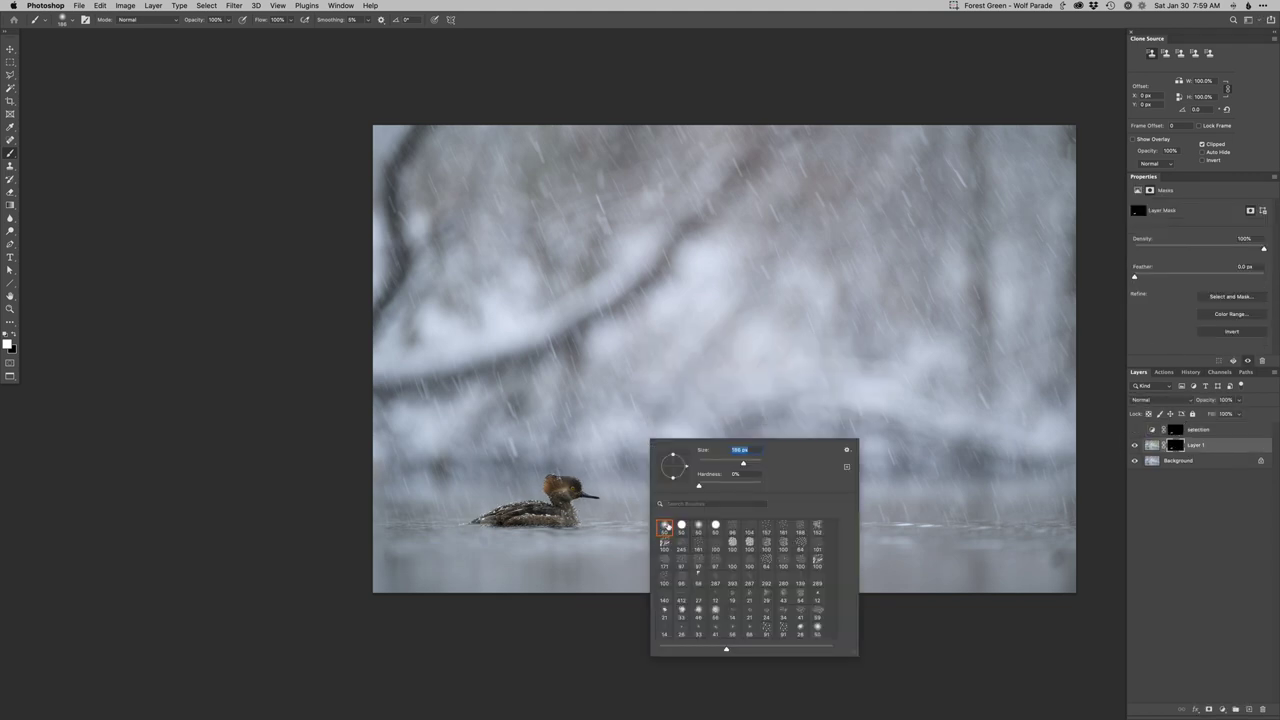
pyautogui.doubleClick(667, 526)
pyautogui.keyDown('ctrl'); pyautogui.keyDown('alt'); pyautogui.moveTo(578, 497); pyautogui.dragTo(566, 523); pyautogui.keyUp('alt'); pyautogui.keyUp('ctrl')
pyautogui.scroll(1, 547, 532)
pyautogui.press('x')
pyautogui.press('x')
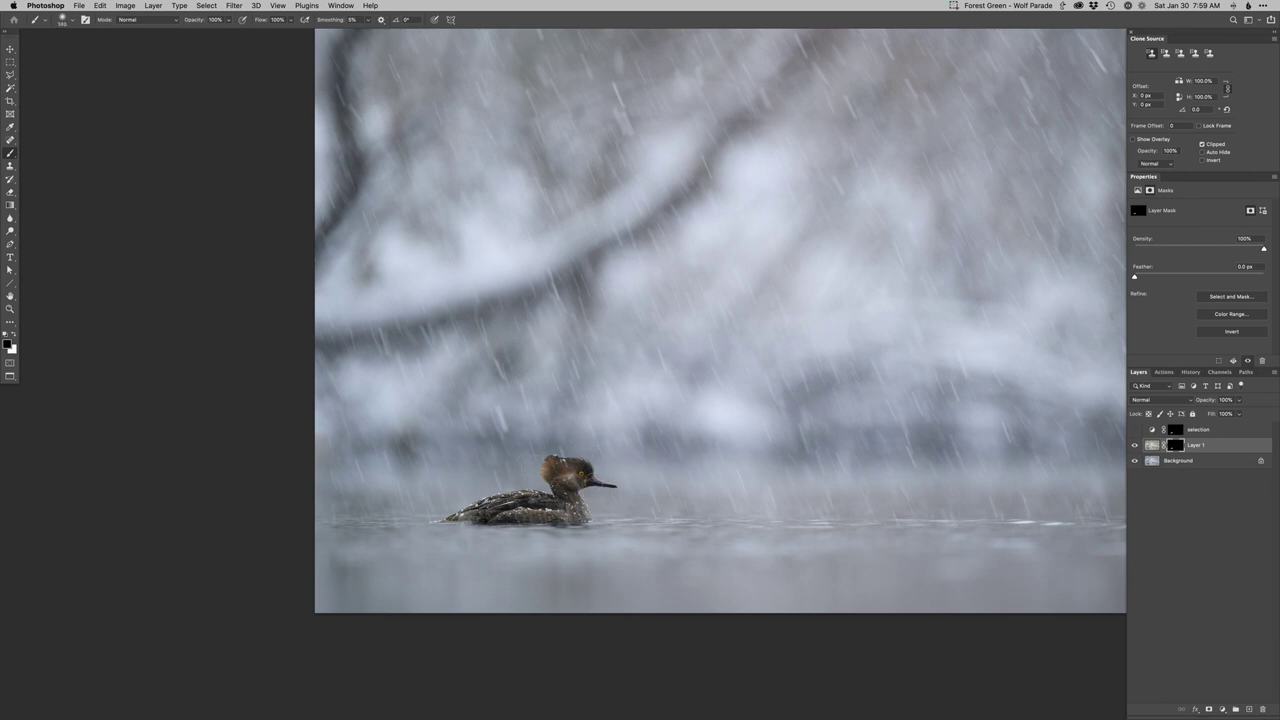
# Toggle Layer 1's visibility to compare the duck with and without its warmer version
pyautogui.scroll(-3, 585, 503)
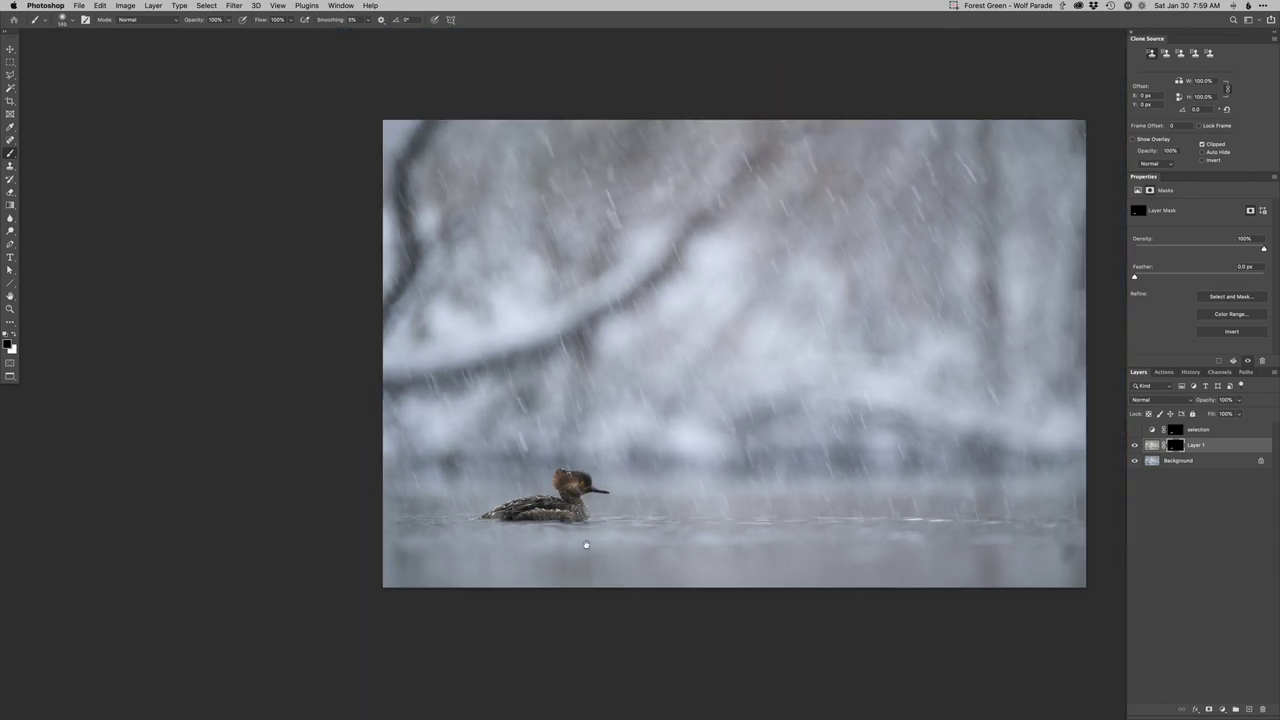
pyautogui.moveTo(586, 543); pyautogui.dragTo(552, 573)
pyautogui.click(1135, 445)
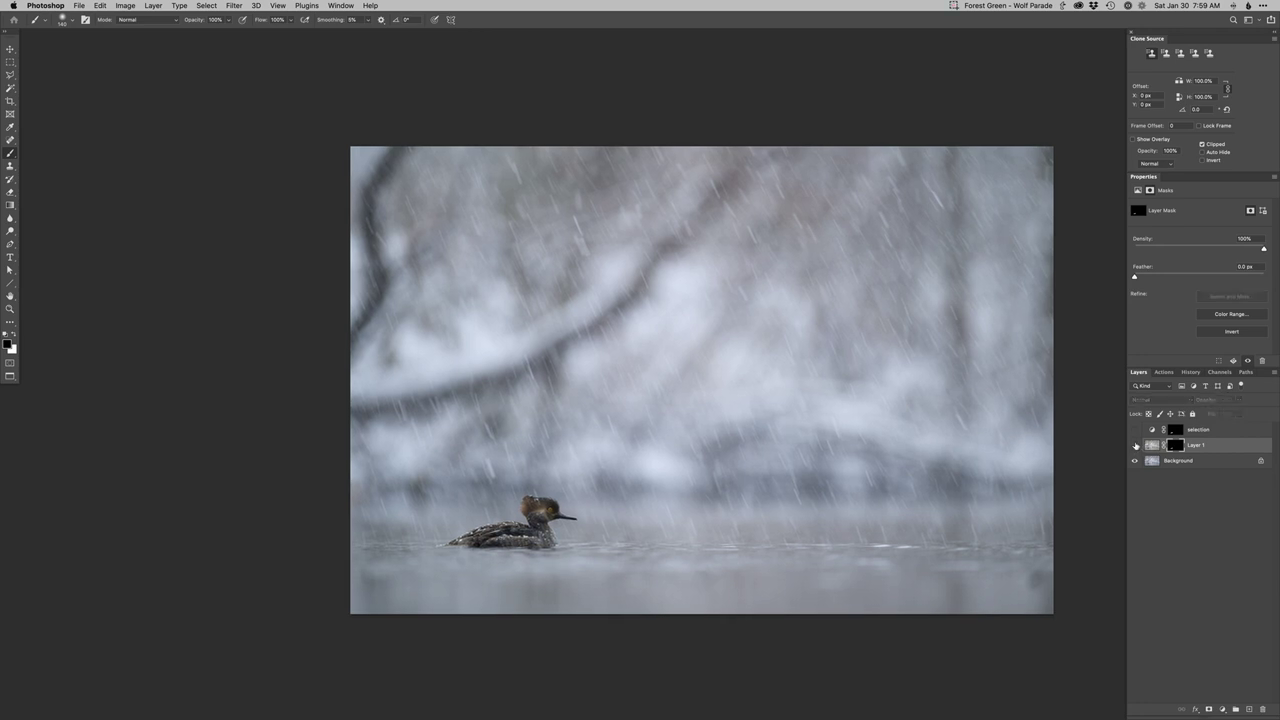
pyautogui.click(1135, 445)
pyautogui.click(1135, 445)
pyautogui.click(1135, 445)
# Add a Retouch layer above Layer 1 and clone clean water over the dark patches near the photo's lower-right corner
pyautogui.press('F2')
pyautogui.press('super+]')
pyautogui.press('s')
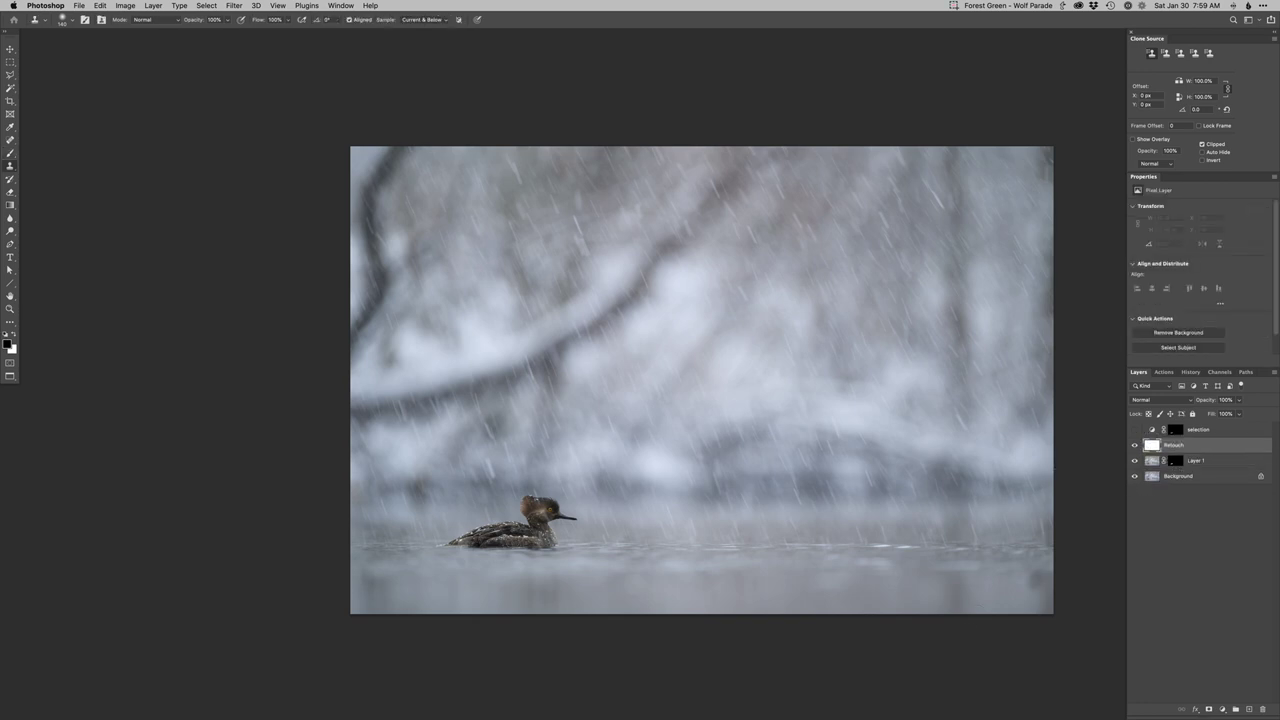
pyautogui.keyDown('alt'); pyautogui.click(1018, 580); pyautogui.keyUp('alt')
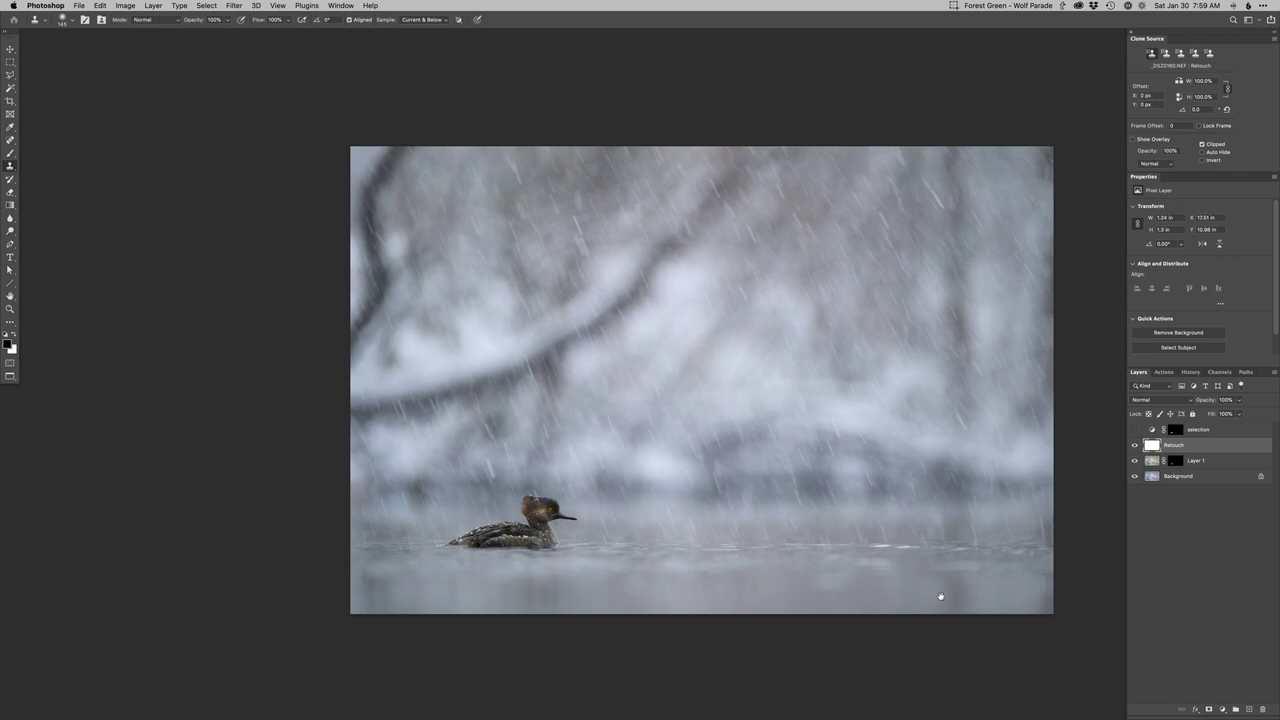
pyautogui.moveTo(941, 596)
pyautogui.mouseDown()
pyautogui.moveTo(847, 591)
pyautogui.moveTo(867, 577)
pyautogui.mouseUp()
pyautogui.keyDown('super'); pyautogui.click(841, 590); pyautogui.keyUp('super')
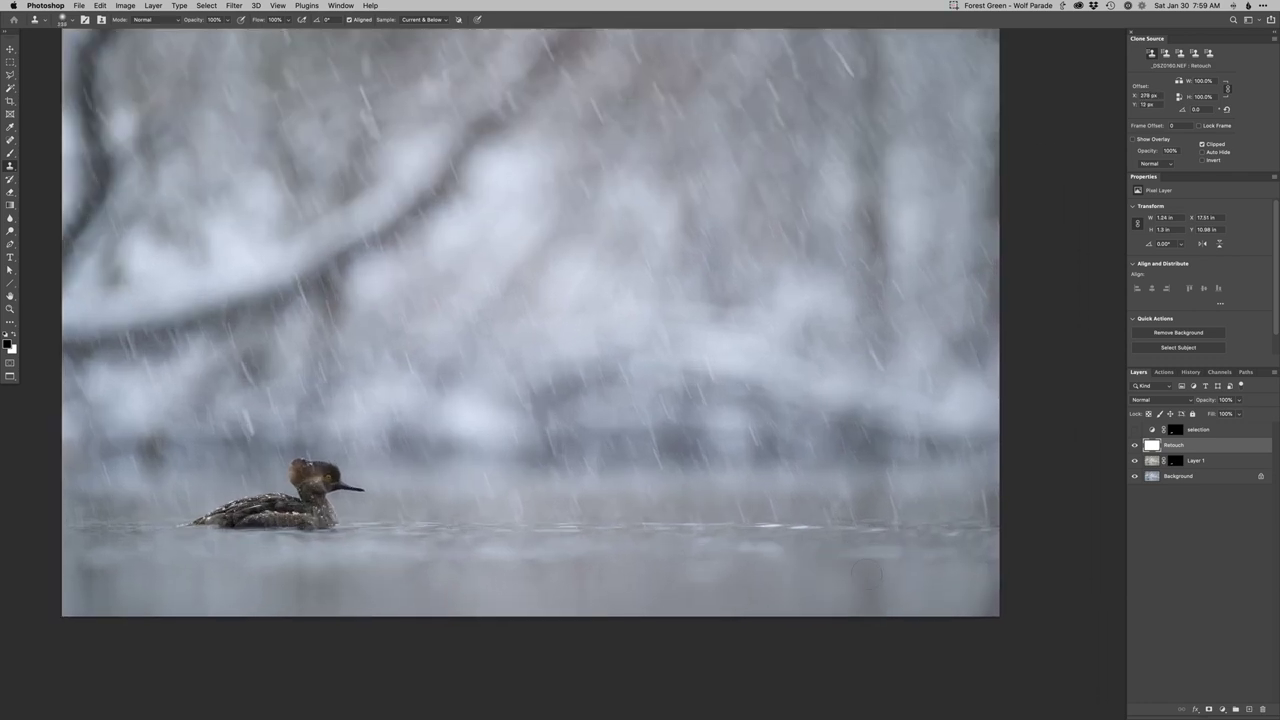
pyautogui.keyDown('alt'); pyautogui.click(866, 573); pyautogui.keyUp('alt')
pyautogui.click(873, 590)
# Add a Curves adjustment layer above Retouch and shape a contrast S-curve with raised highlights and a lower shadow point
pyautogui.press('super+m')
pyautogui.press('Return')
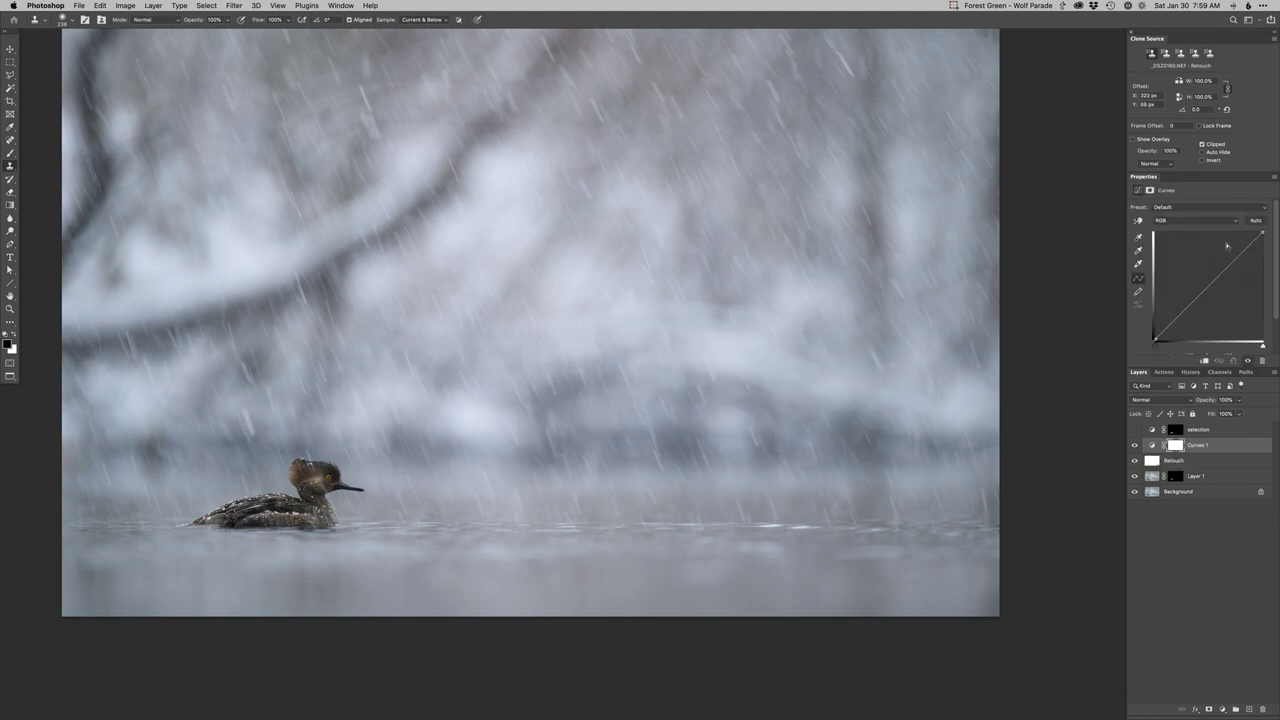
pyautogui.moveTo(1238, 257); pyautogui.dragTo(1232, 250)
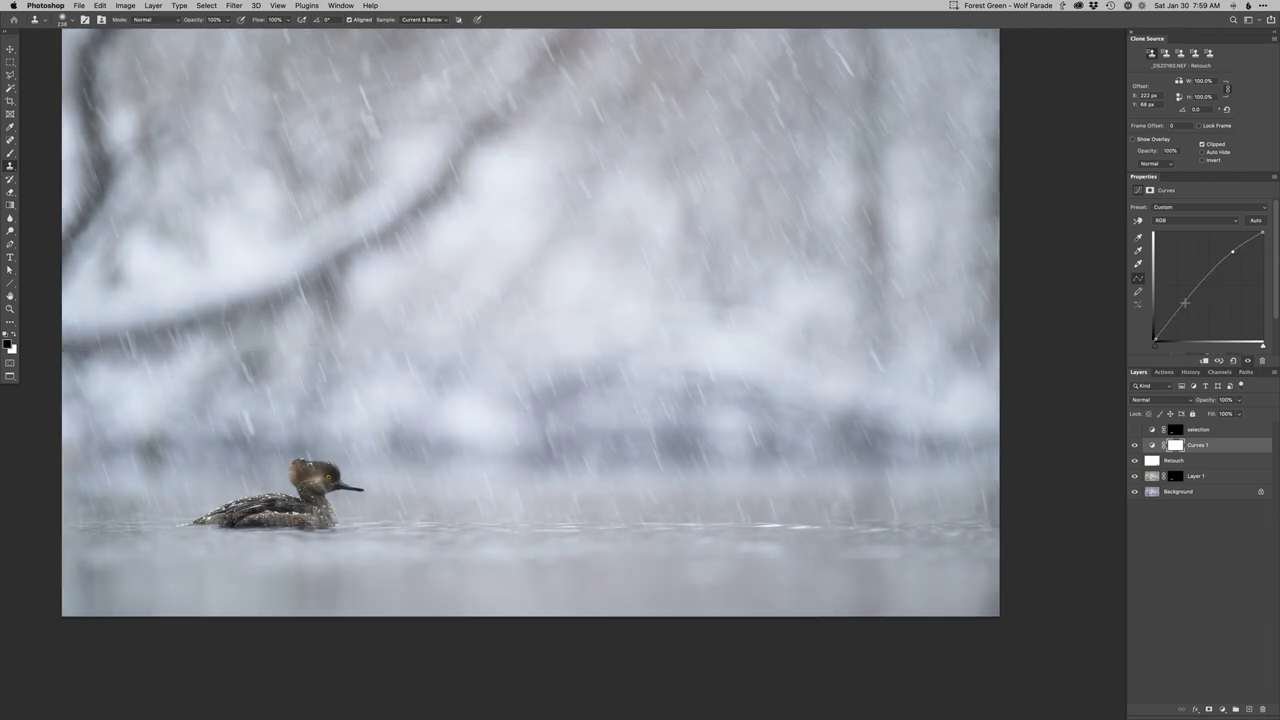
pyautogui.click(1177, 316)
pyautogui.moveTo(1178, 317); pyautogui.dragTo(1180, 319)
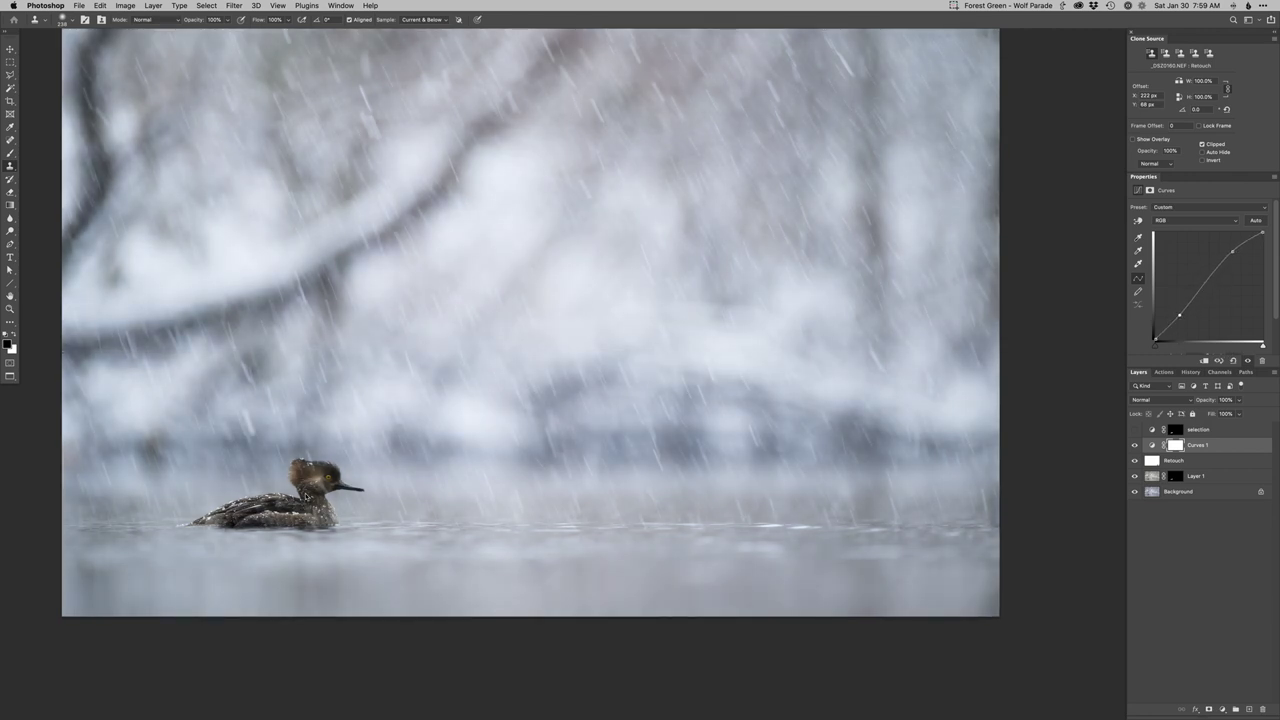
# Invert the Curves 1 mask to black, then paint white on it over the duck's head and body within the duck selection
pyautogui.press('super+i')
pyautogui.press('b')
pyautogui.scroll(2, 316, 490)
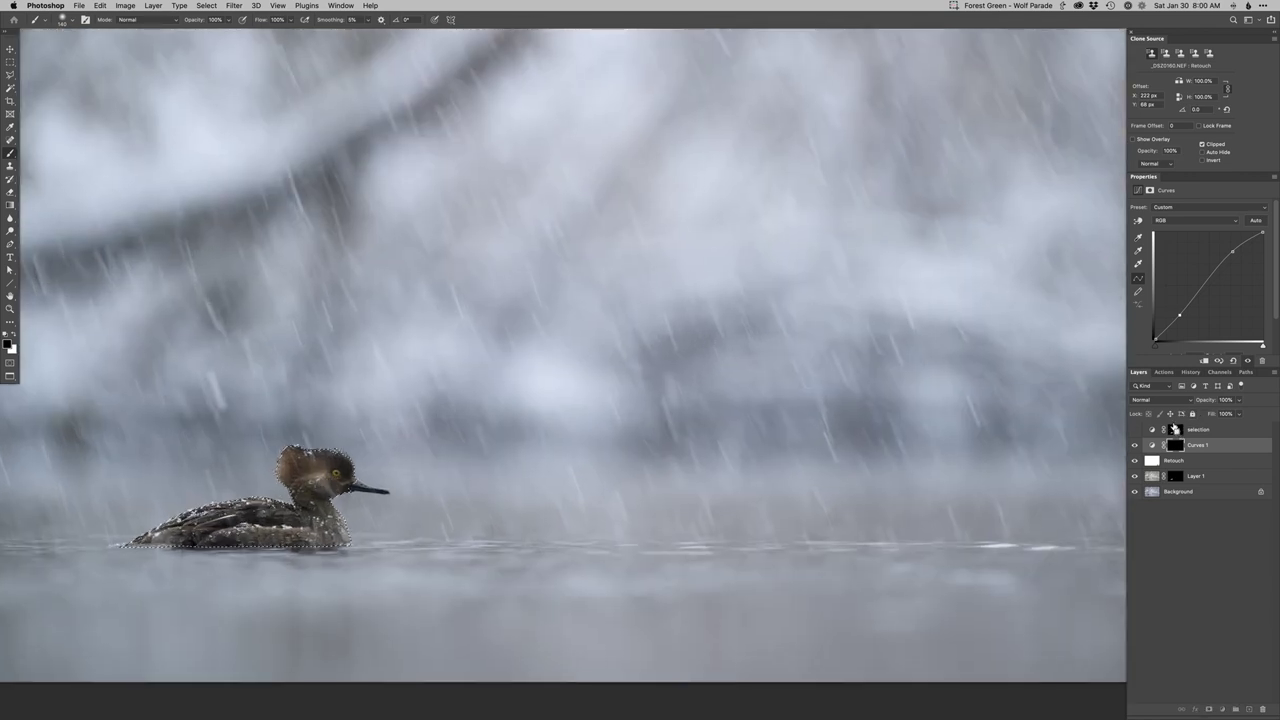
pyautogui.click(1176, 444)
pyautogui.press('x')
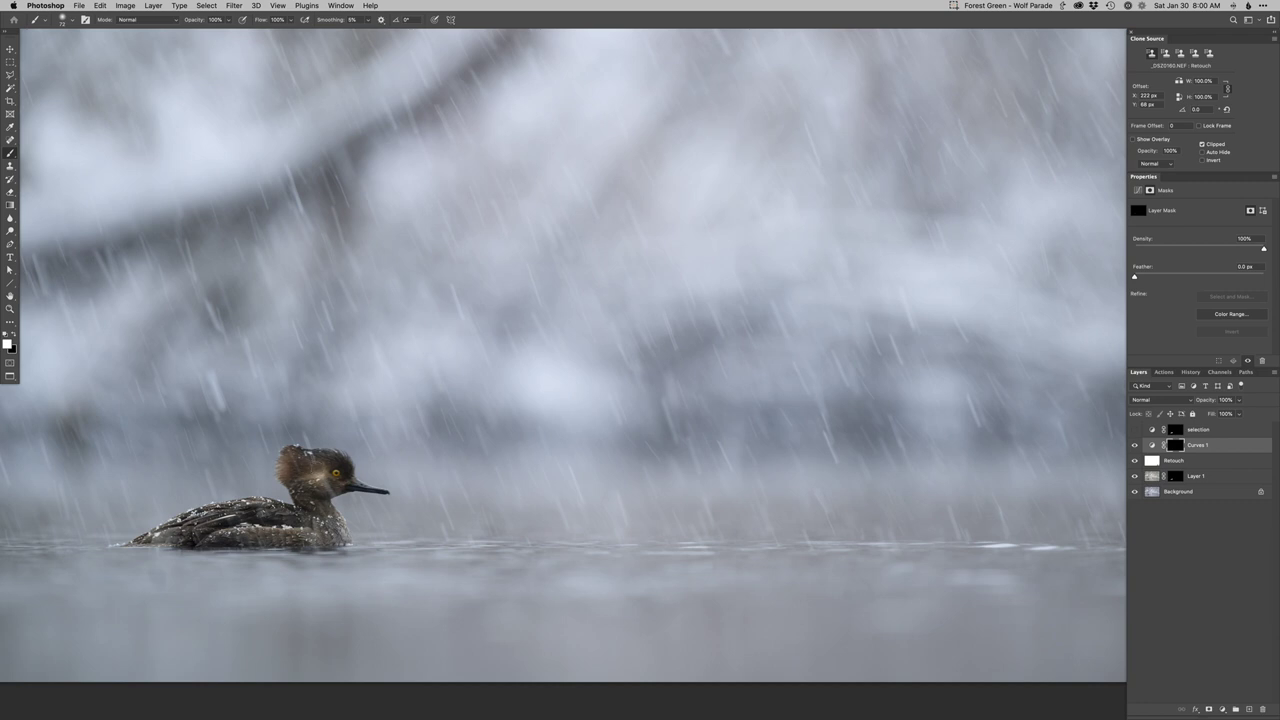
pyautogui.moveTo(334, 480); pyautogui.dragTo(300, 528)
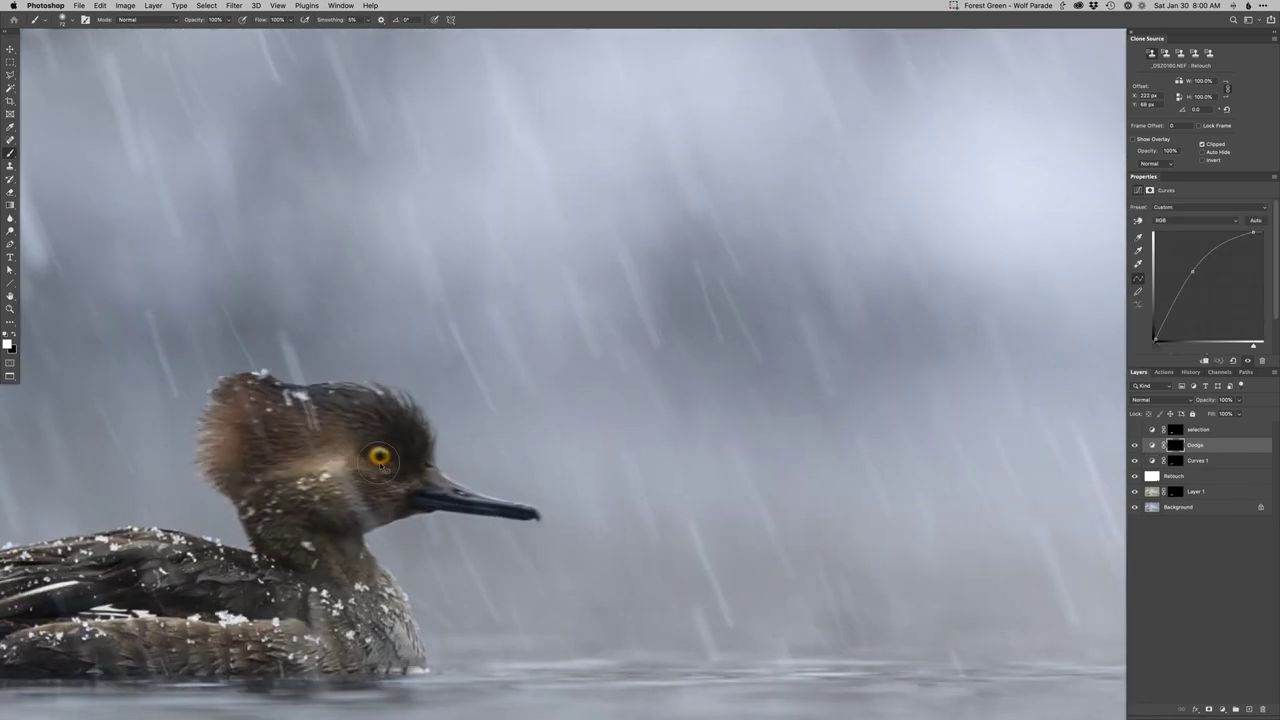
# Brighten the duck's eye by painting white on the Dodge layer's mask with a small soft round brush
pyautogui.rightClick(380, 464)
pyautogui.click(400, 548)
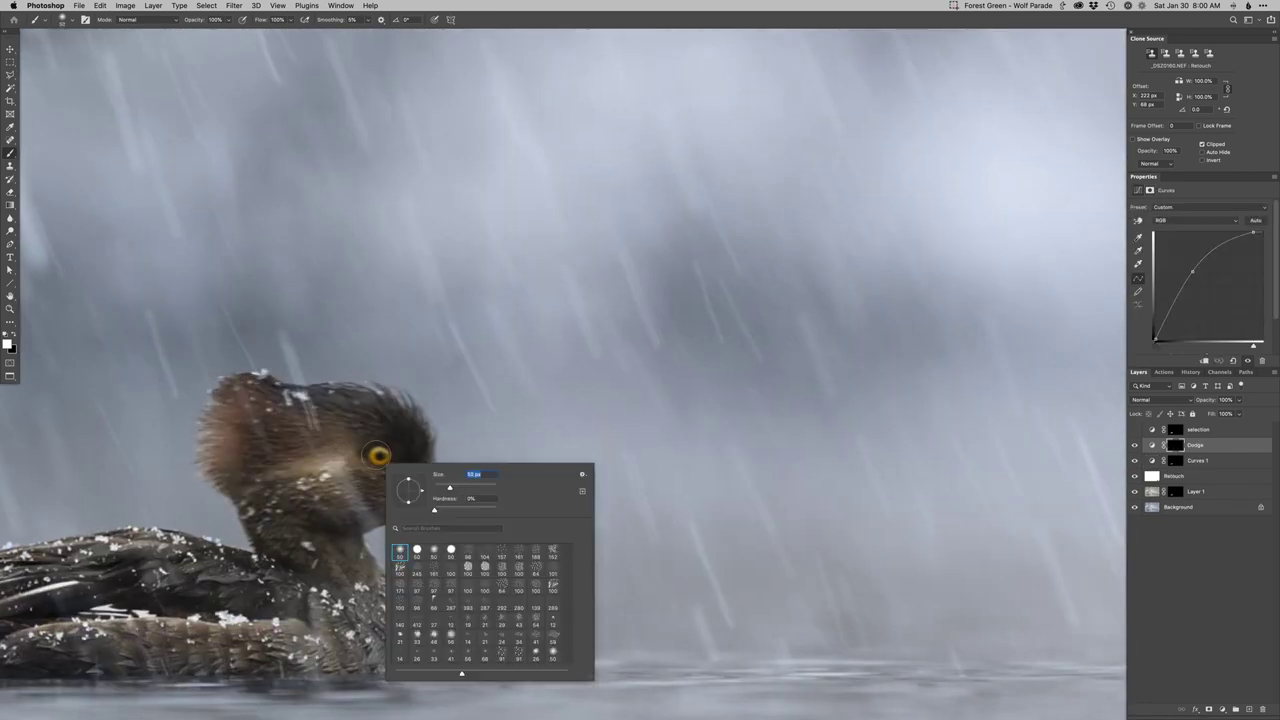
pyautogui.moveTo(377, 458); pyautogui.dragTo(340, 464)
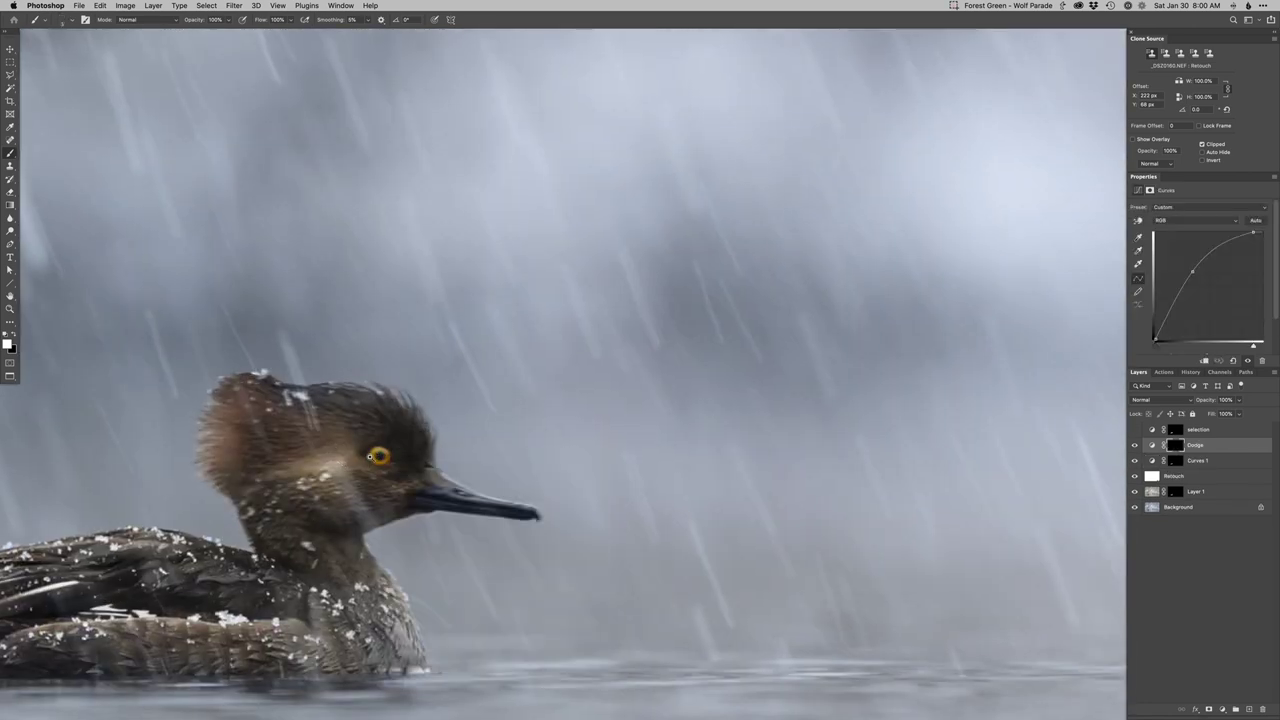
pyautogui.keyDown('super'); pyautogui.click(379, 457); pyautogui.keyUp('super')
pyautogui.moveTo(428, 486); pyautogui.dragTo(468, 484)
pyautogui.moveTo(409, 453); pyautogui.dragTo(412, 454)
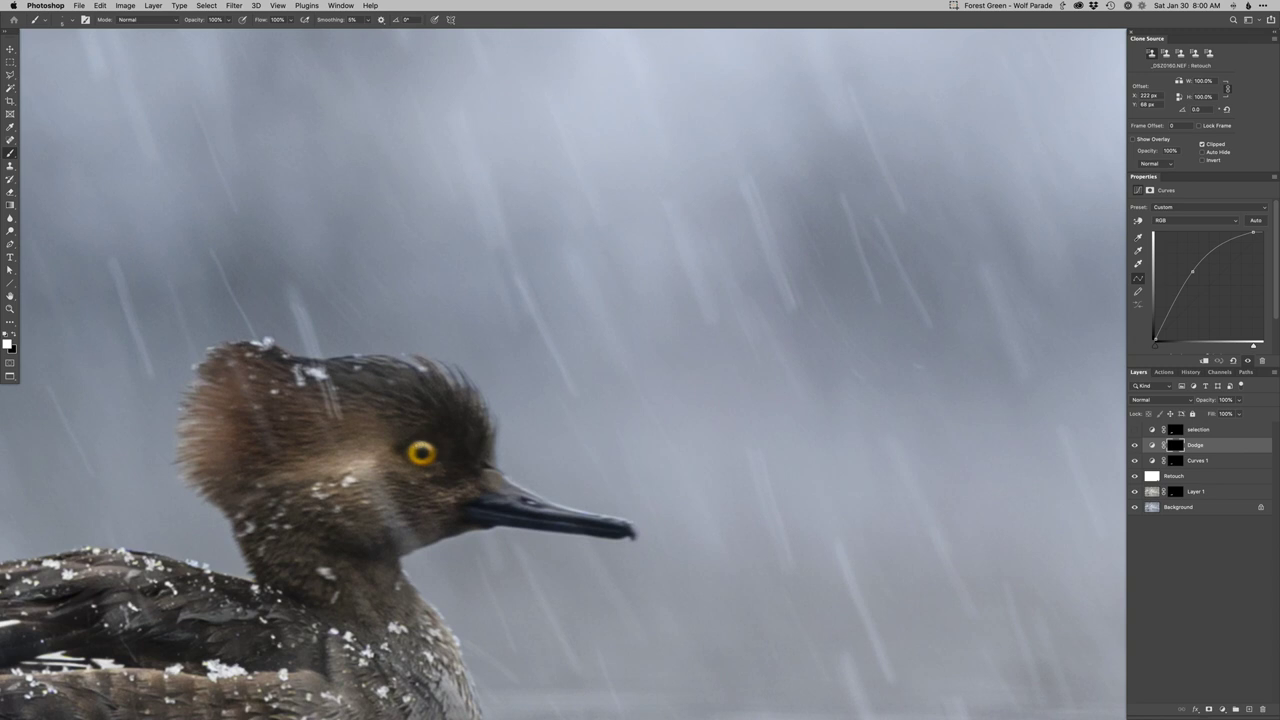
pyautogui.scroll(-2, 417, 453)
pyautogui.press('x')
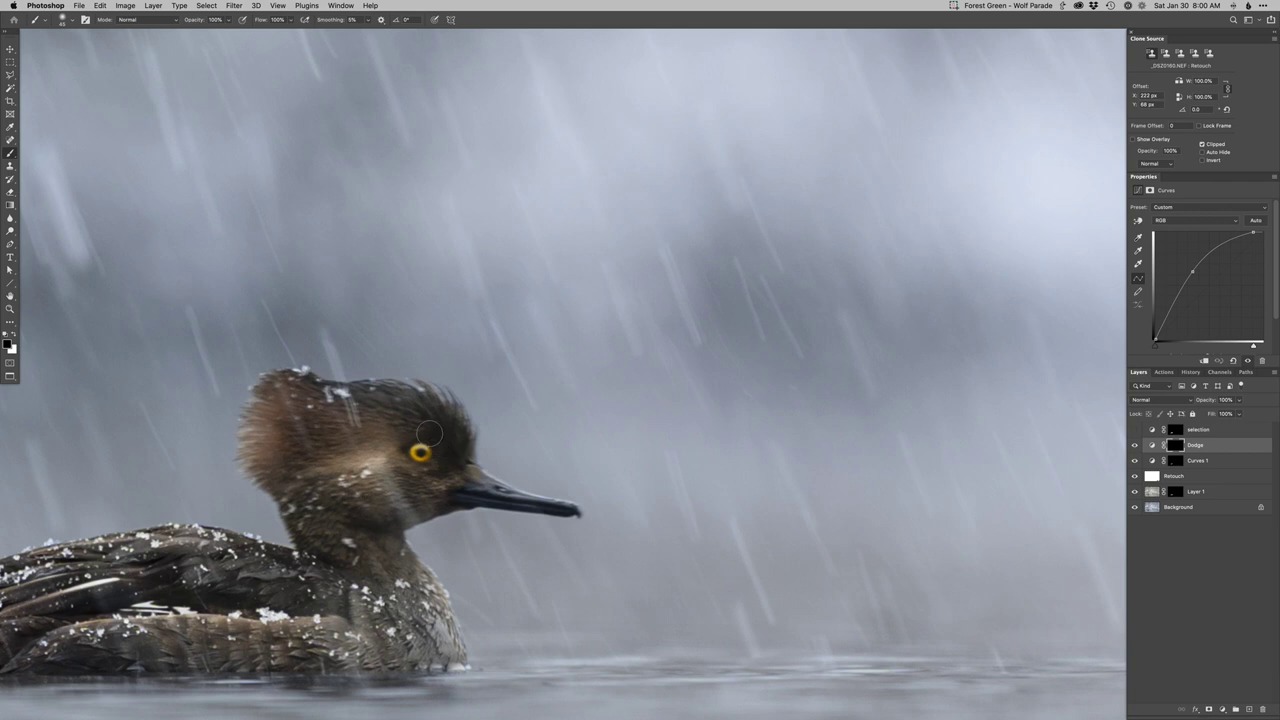
# Add a Curves adjustment layer above Dodge and adjust the upper part of its Blue channel curve
pyautogui.scroll(-3, 419, 478)
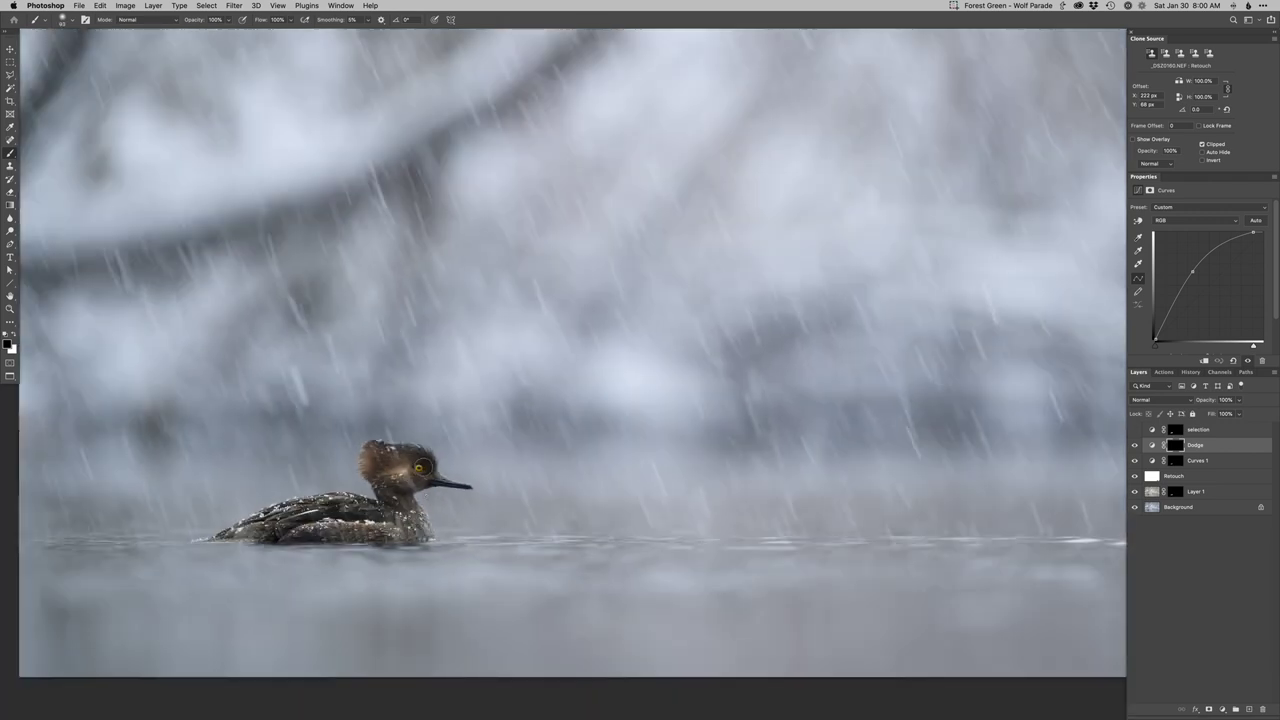
pyautogui.scroll(-4, 422, 485)
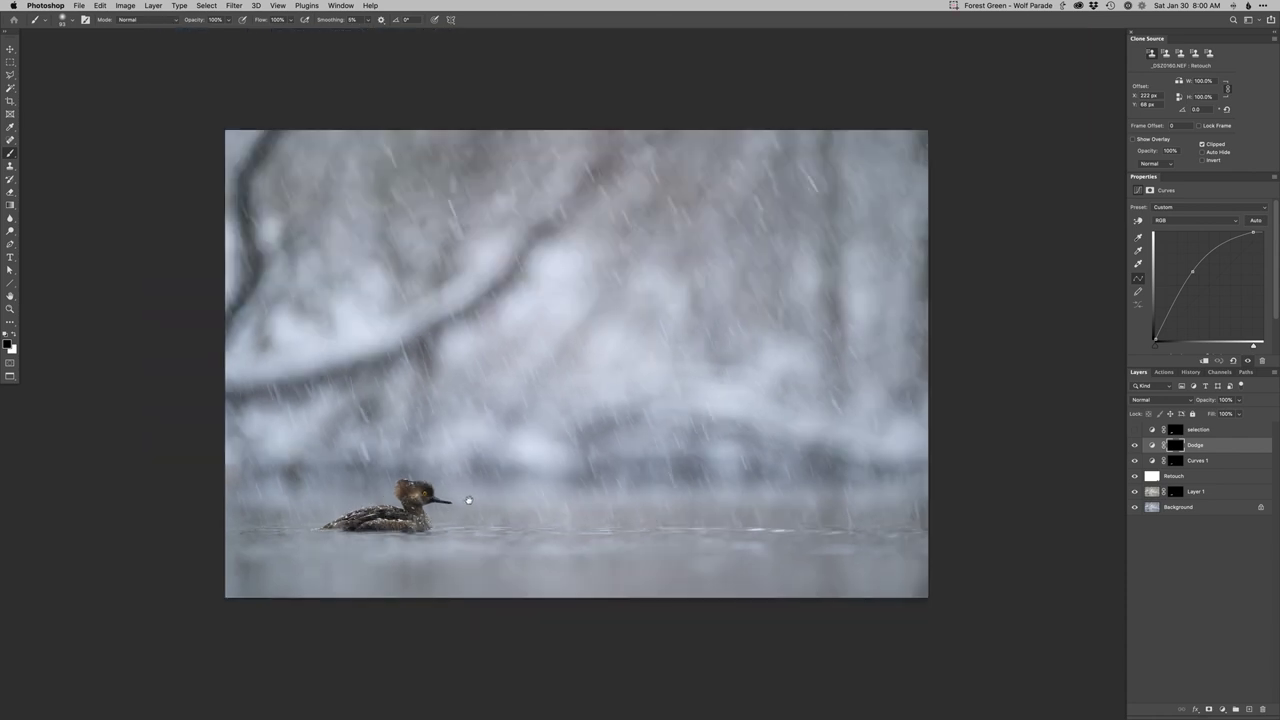
pyautogui.moveTo(469, 500); pyautogui.dragTo(459, 502)
pyautogui.press('super+m')
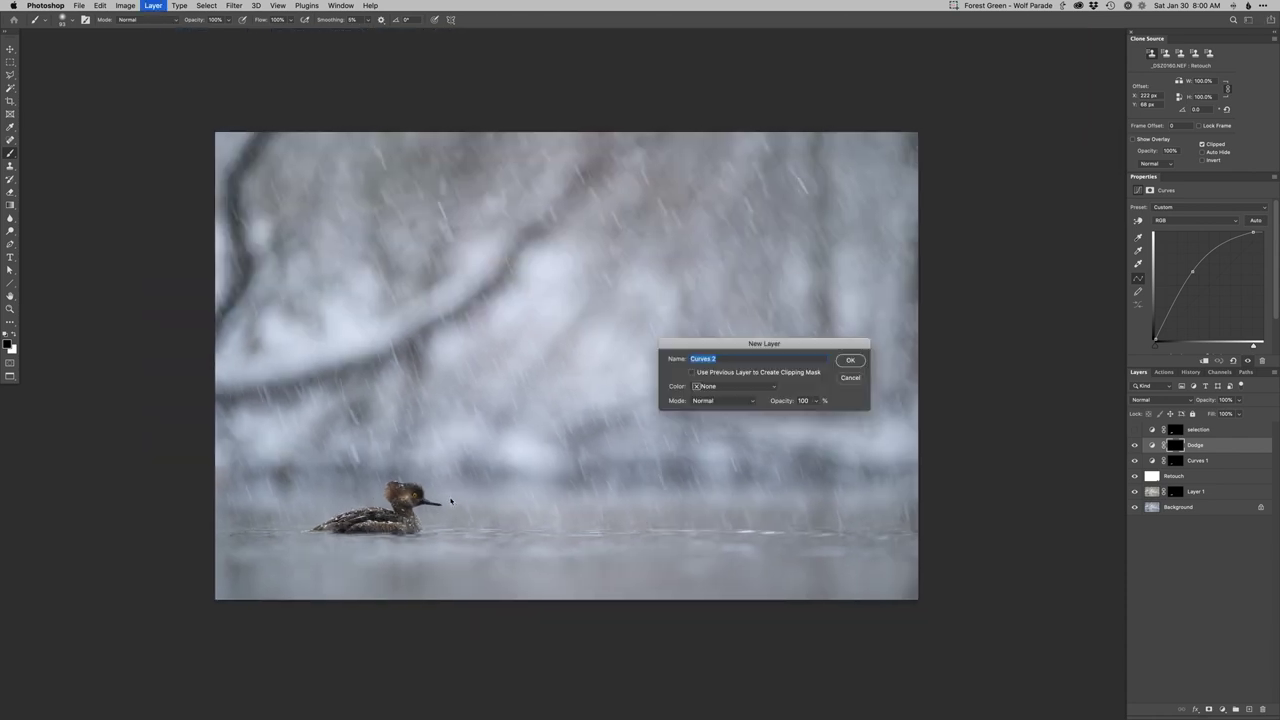
pyautogui.press('Return')
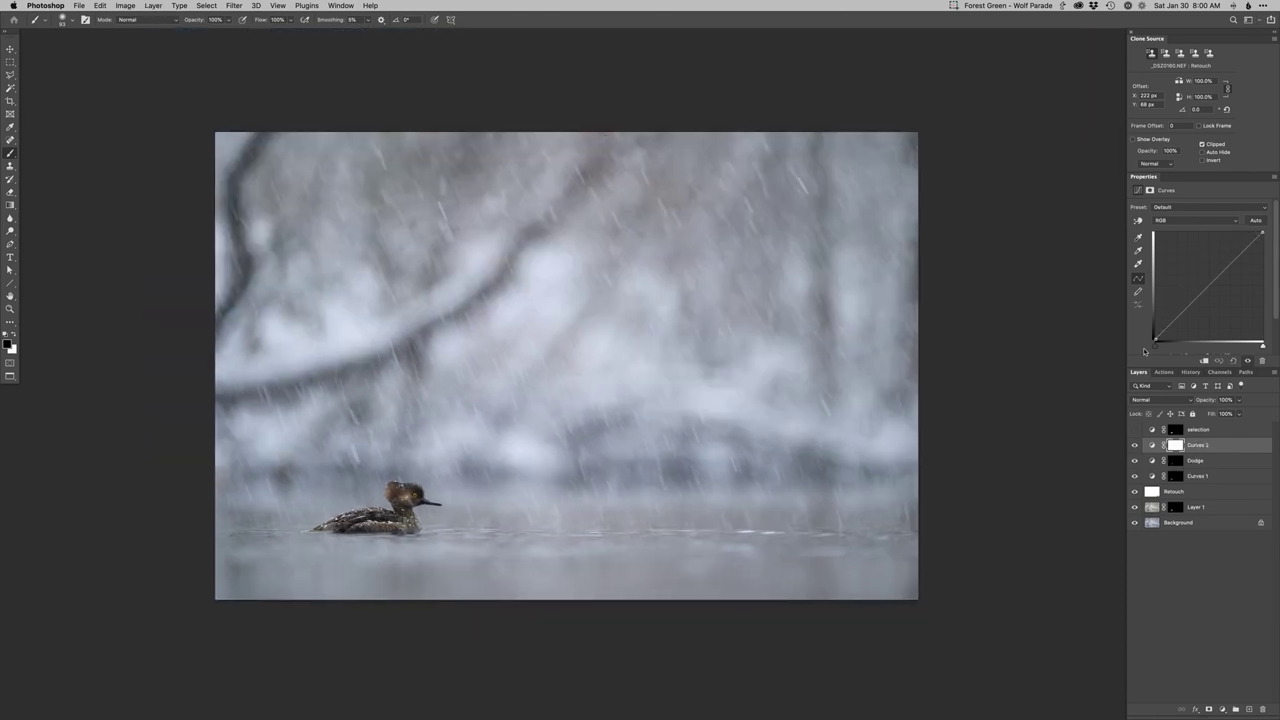
pyautogui.hotkey('alt', '5')
pyautogui.moveTo(1232, 264); pyautogui.dragTo(1236, 260)
pyautogui.click(1234, 260)
# Paint the Curves 2 mask over the upper background with a large soft brush, then toggle the layer to compare
pyautogui.rightClick(632, 290)
pyautogui.click(648, 386)
pyautogui.press('Return')
pyautogui.press('x')
pyautogui.moveTo(625, 204)
pyautogui.mouseDown()
pyautogui.moveTo(554, 335)
pyautogui.moveTo(462, 312)
pyautogui.moveTo(672, 165)
pyautogui.mouseUp()
pyautogui.hotkey('alt', '3')
pyautogui.click(1134, 445)
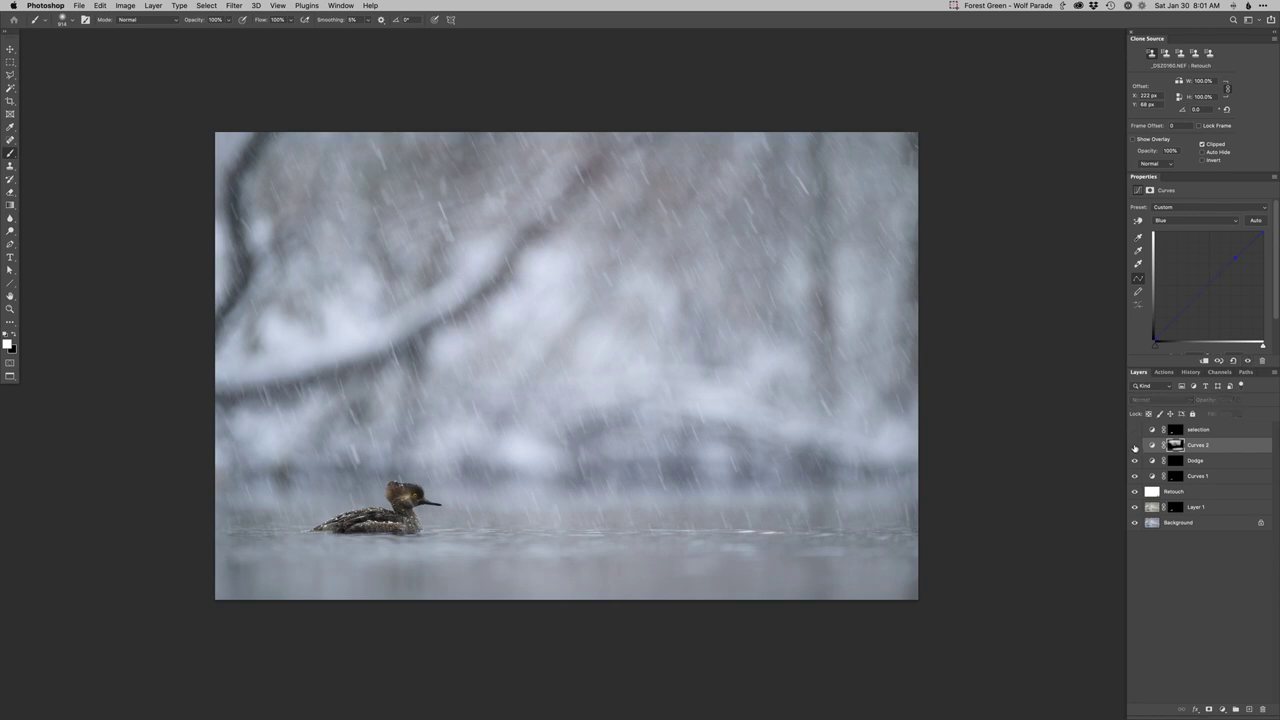
pyautogui.click(1134, 445)
pyautogui.click(1134, 445)
pyautogui.click(1134, 445)
# Add another Curves adjustment layer and cool the whole image through its Blue and Red channels
pyautogui.press('super+m')
pyautogui.press('Return')
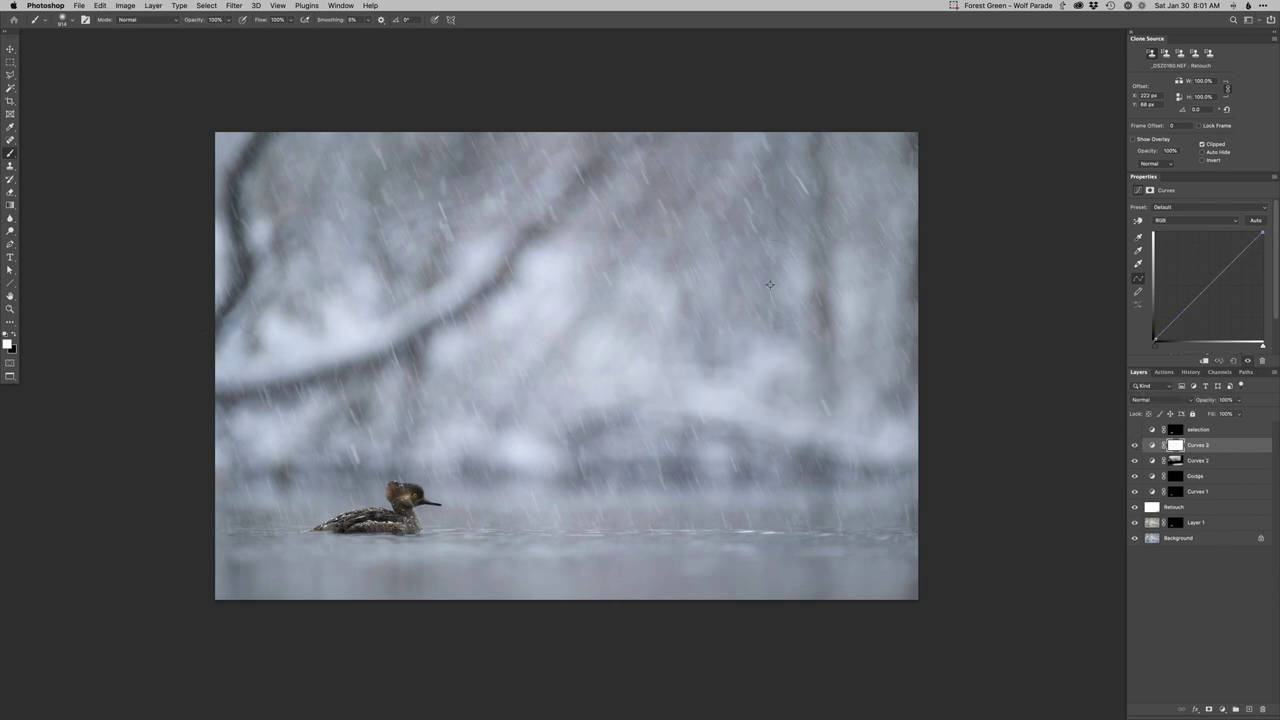
pyautogui.hotkey('alt', '5')
pyautogui.hotkey('alt', '3')
# Paint black on the Curves 3 mask over the duck to keep the cooling off it
pyautogui.click(1175, 444)
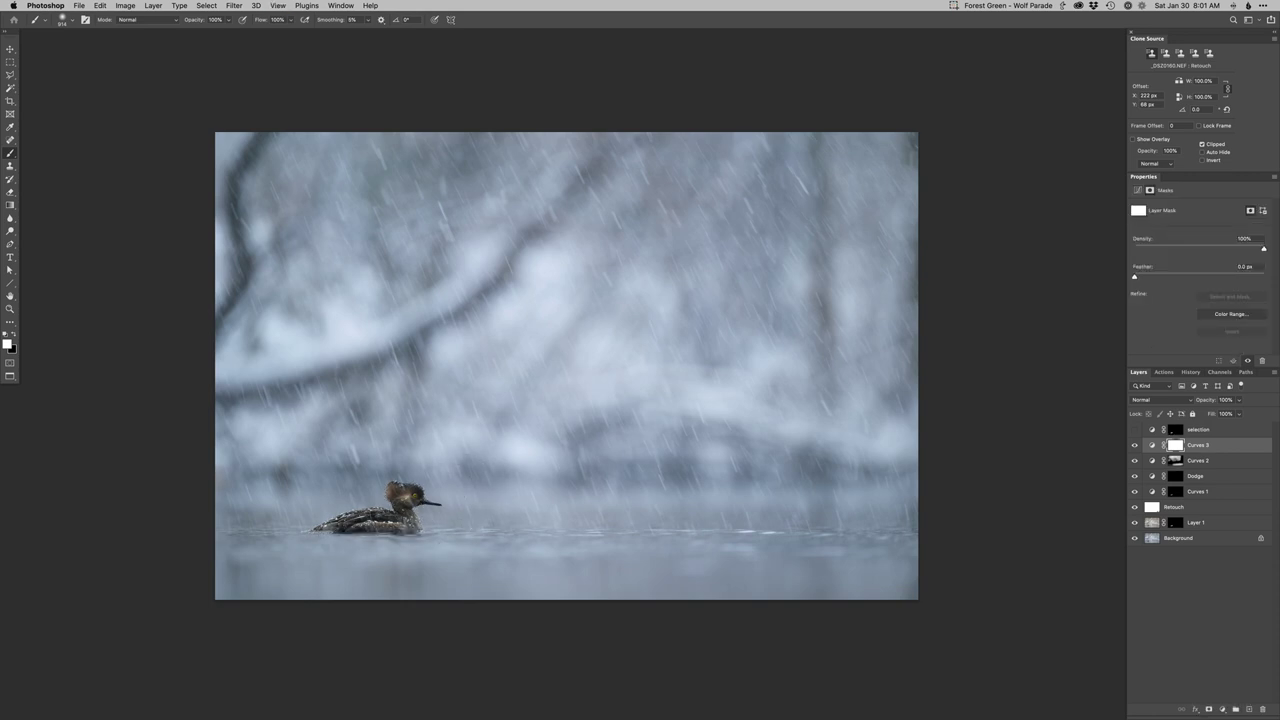
pyautogui.moveTo(433, 504); pyautogui.dragTo(405, 504)
pyautogui.press('x')
pyautogui.scroll(1, 419, 503)
pyautogui.scroll(1, 421, 505)
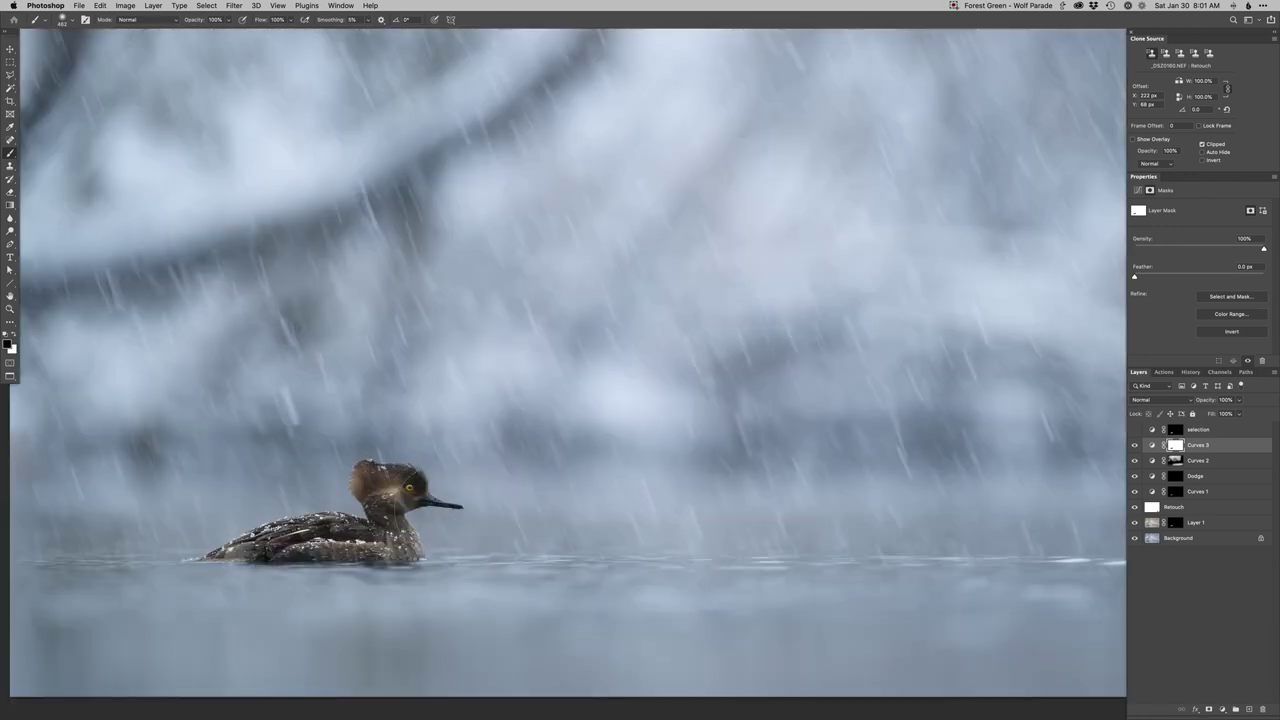
# Refine the Curves 3 mask around the duck's face and bill with a small round brush
pyautogui.scroll(3, 424, 508)
pyautogui.rightClick(450, 503)
pyautogui.click(512, 587)
pyautogui.moveTo(437, 483)
pyautogui.mouseDown()
pyautogui.moveTo(406, 483)
pyautogui.moveTo(444, 477)
pyautogui.mouseUp()
pyautogui.press('x')
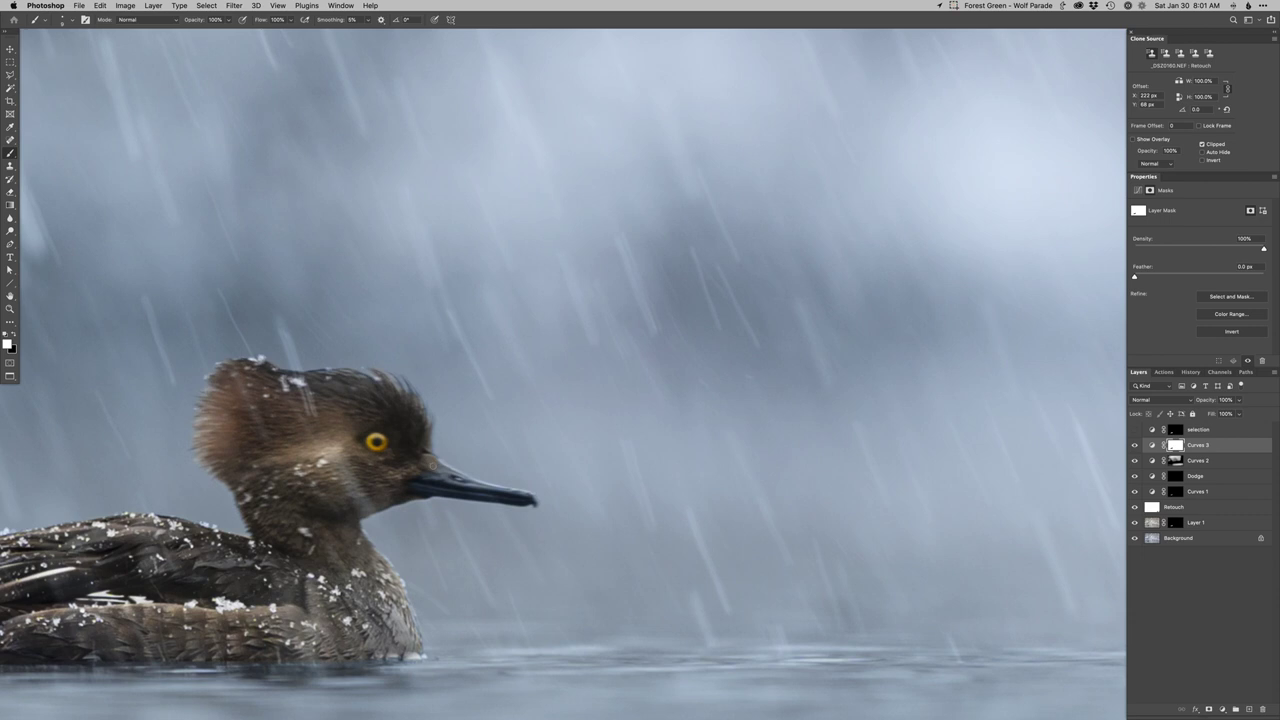
pyautogui.press('x')
# Add a Burn curves layer and paint white on its mask with a very large soft brush to darken the bright central background
pyautogui.press('super+0')
pyautogui.scroll(-1, 634, 481)
pyautogui.moveTo(634, 481); pyautogui.dragTo(620, 475)
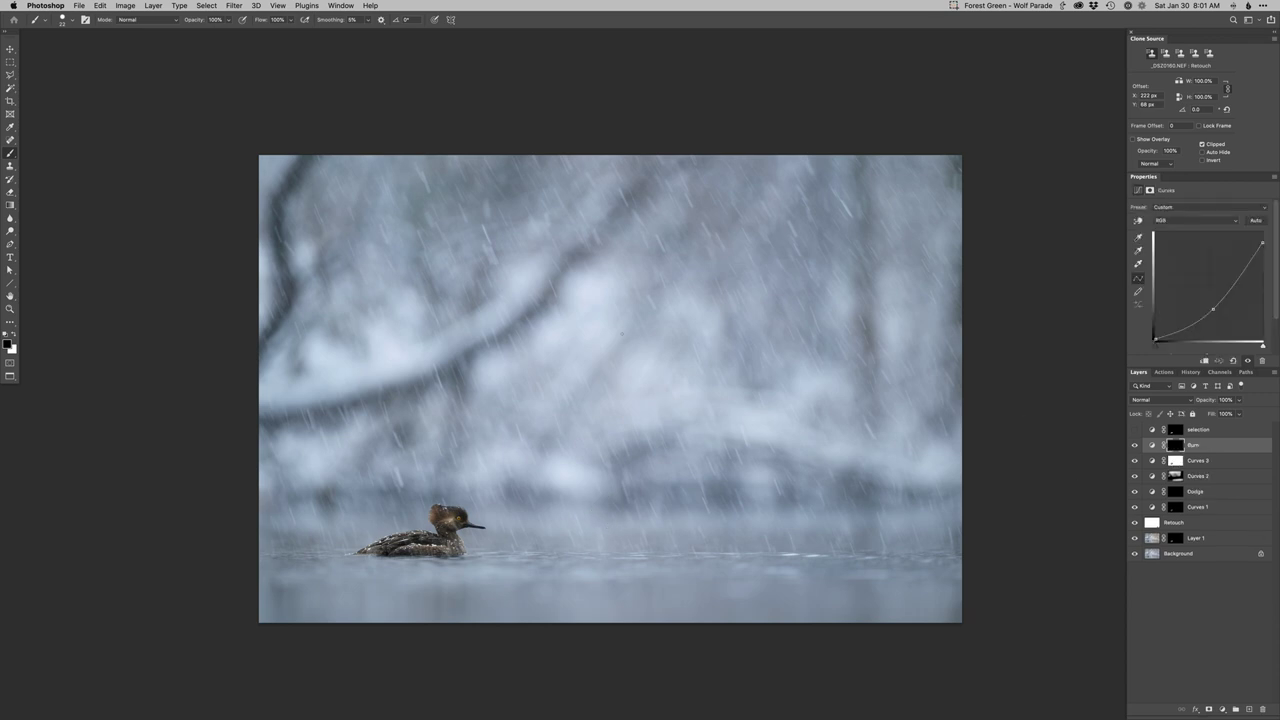
pyautogui.rightClick(634, 376)
pyautogui.keyDown('ctrl'); pyautogui.keyDown('alt'); pyautogui.moveTo(605, 451); pyautogui.dragTo(656, 451); pyautogui.keyUp('alt'); pyautogui.keyUp('ctrl')
pyautogui.press('x')
pyautogui.moveTo(584, 319)
pyautogui.mouseDown()
pyautogui.moveTo(550, 370)
pyautogui.moveTo(610, 340)
pyautogui.moveTo(640, 410)
pyautogui.moveTo(518, 462)
pyautogui.moveTo(600, 442)
pyautogui.moveTo(630, 376)
pyautogui.moveTo(542, 355)
pyautogui.moveTo(706, 365)
pyautogui.mouseUp()
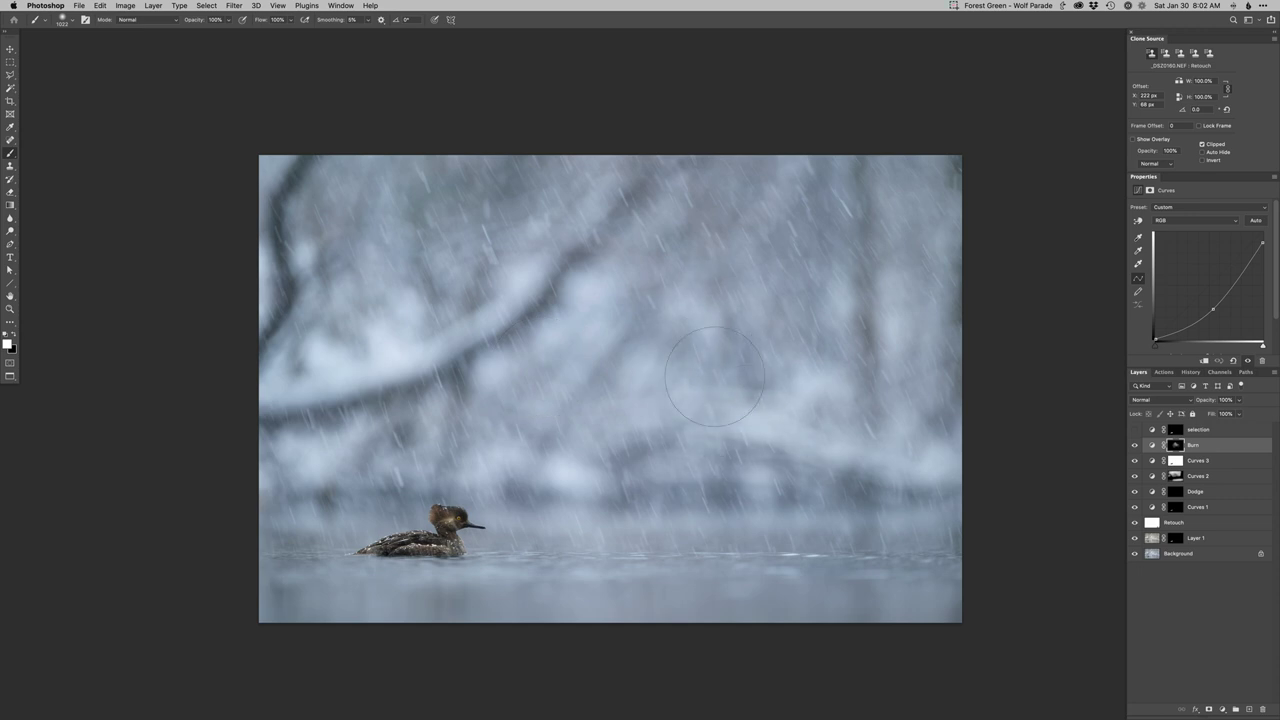
# Move the Burn layer below the Dodge layer and paint more darkening over the bright snow above the tree branch
pyautogui.press('super+bracketleft')
pyautogui.press('super+bracketleft')
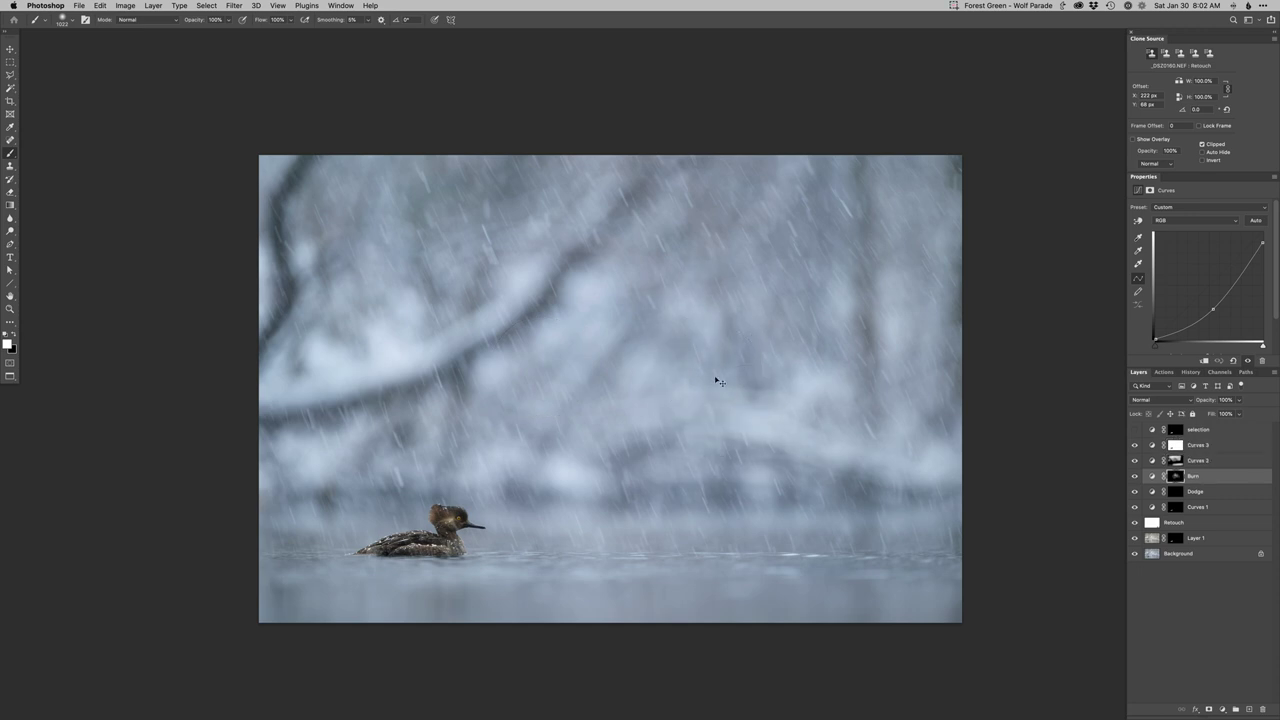
pyautogui.press('super+bracketleft')
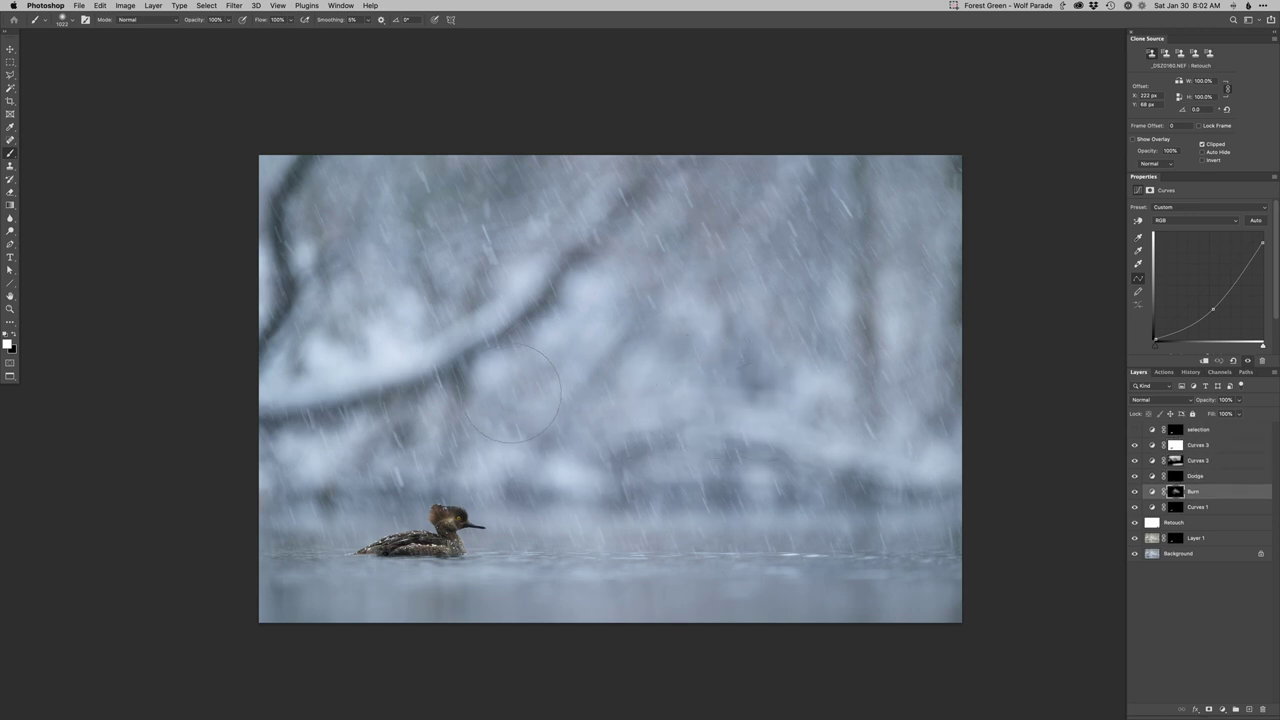
pyautogui.moveTo(405, 355)
pyautogui.mouseDown()
pyautogui.moveTo(279, 368)
pyautogui.moveTo(385, 336)
pyautogui.mouseUp()
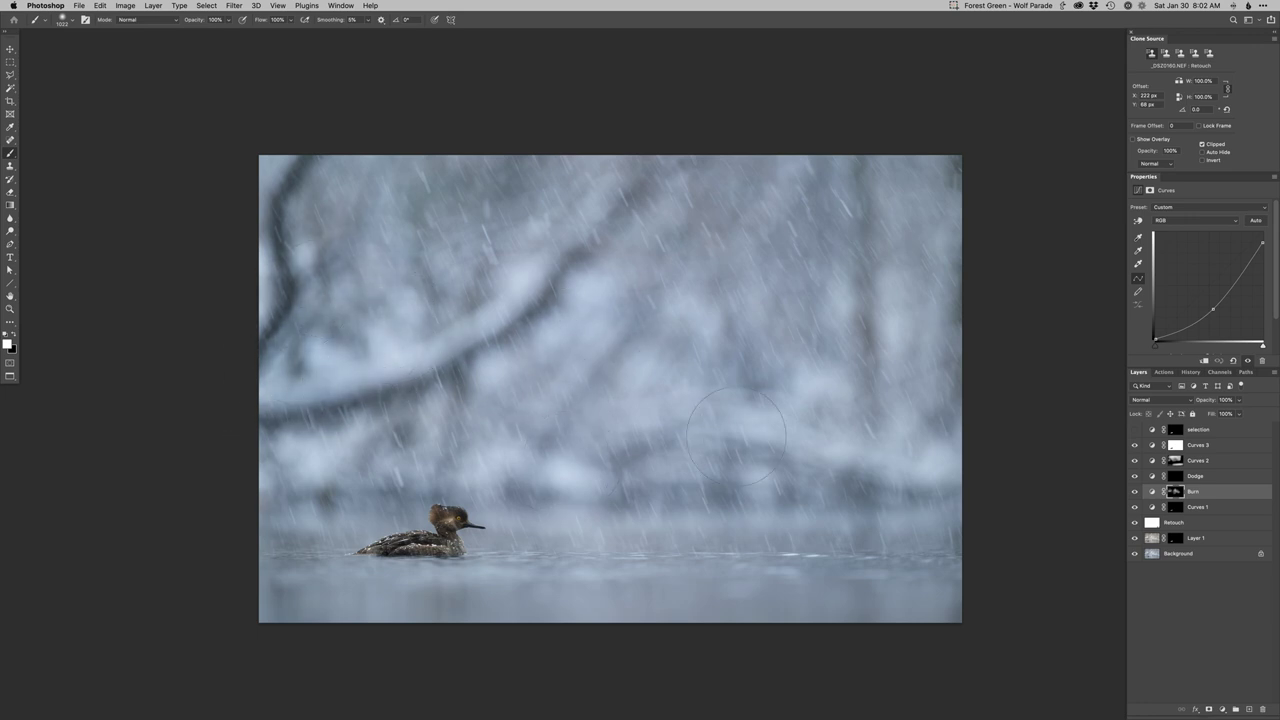
# Paint more darkening on the Burn mask over the bright snow in the right half and lower part of the background
pyautogui.moveTo(854, 449)
pyautogui.mouseDown()
pyautogui.moveTo(880, 450)
pyautogui.moveTo(850, 366)
pyautogui.moveTo(885, 332)
pyautogui.mouseUp()
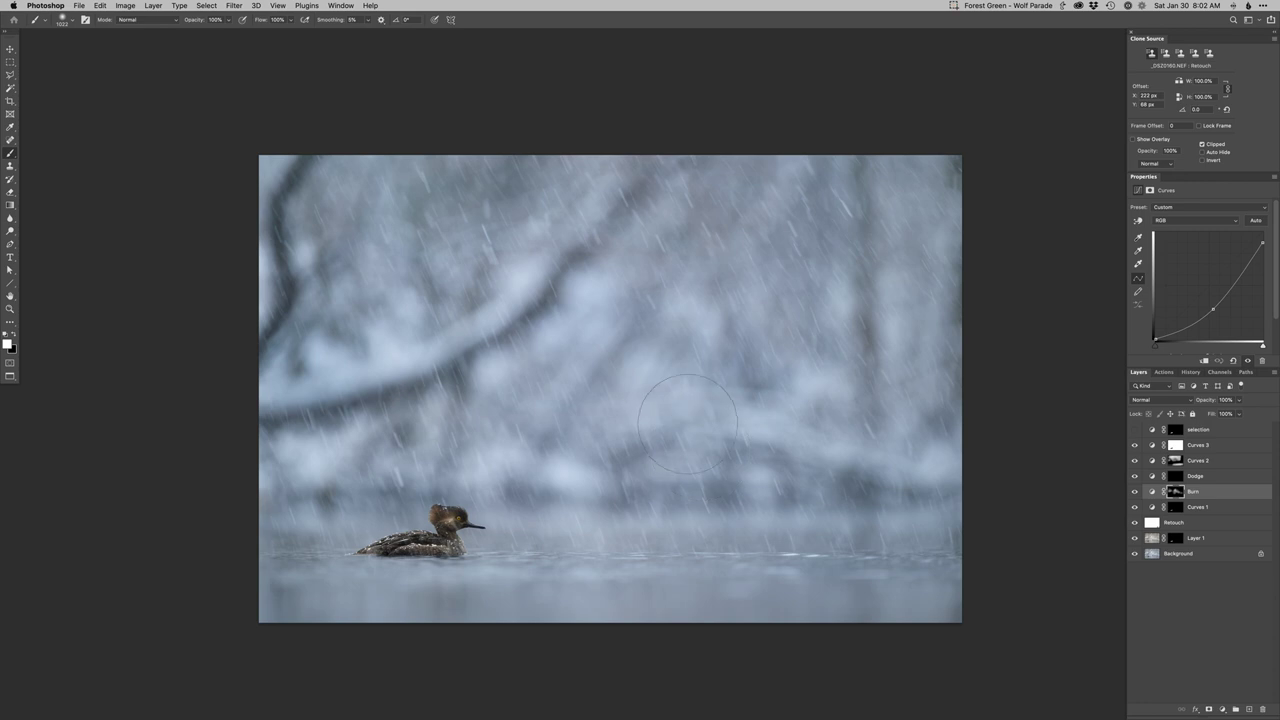
pyautogui.keyDown('alt'); pyautogui.click(732, 464); pyautogui.keyUp('alt')
pyautogui.moveTo(741, 477)
pyautogui.mouseDown()
pyautogui.moveTo(729, 455)
pyautogui.moveTo(719, 483)
pyautogui.mouseUp()
pyautogui.keyDown('super'); pyautogui.click(720, 462); pyautogui.keyUp('super')
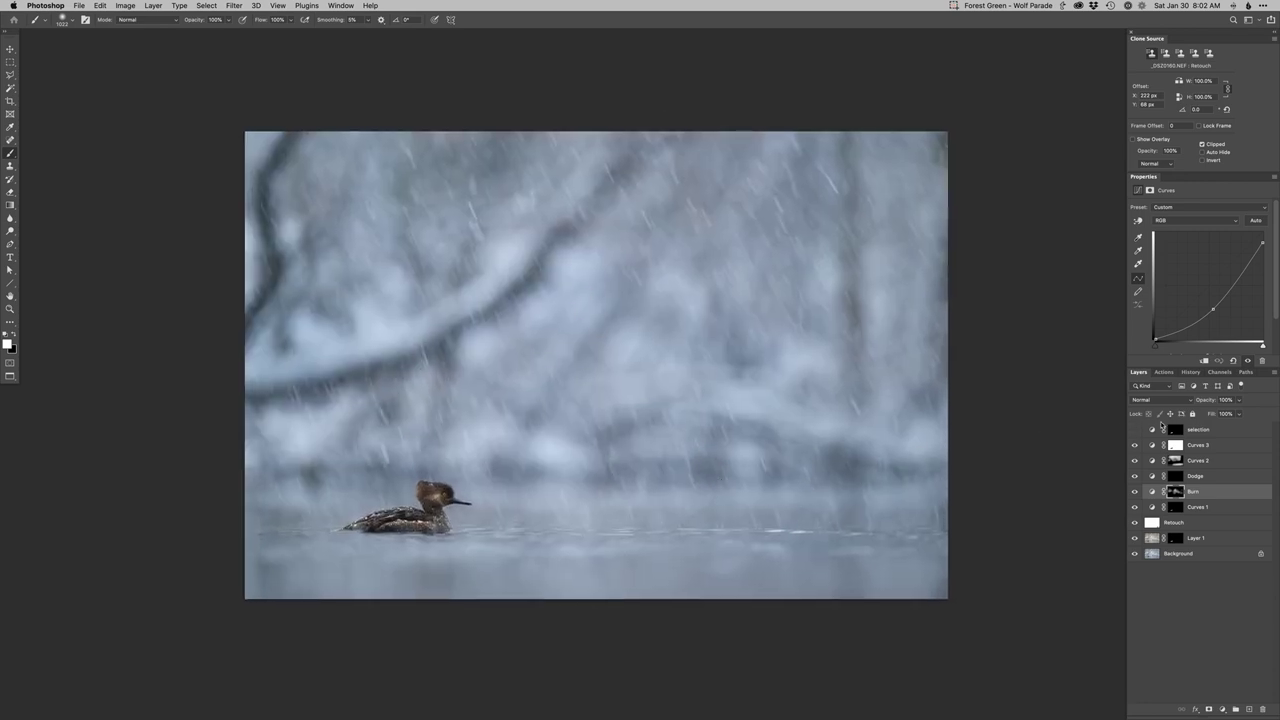
# Add a Curves adjustment above Curves 3, place a point in the brighter tones of the Red channel, and invert its mask to black
pyautogui.click(1178, 445)
pyautogui.press('super+shift+m')
pyautogui.press('Return')
pyautogui.hotkey('alt', '3')
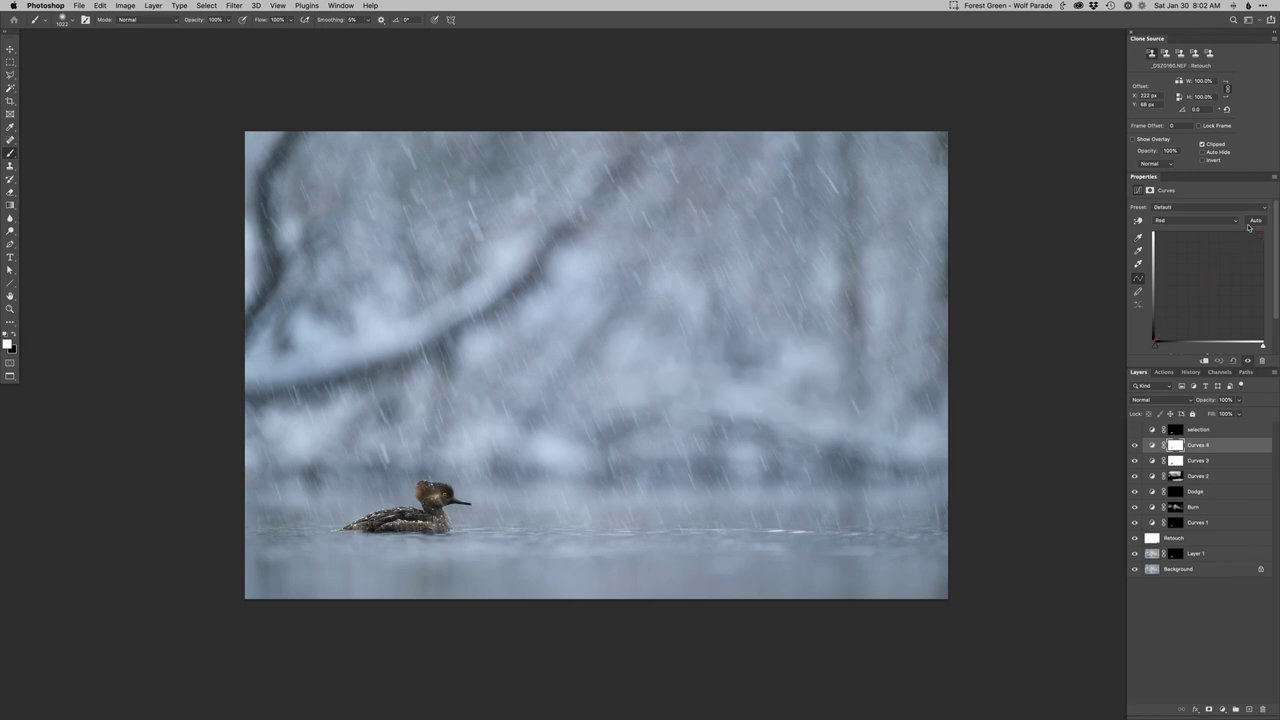
pyautogui.click(1231, 263)
pyautogui.press('super+i')
# Paint white on the Curves 4 mask over the purplish snow areas of the background
pyautogui.moveTo(820, 297)
pyautogui.mouseDown()
pyautogui.moveTo(590, 298)
pyautogui.moveTo(618, 362)
pyautogui.mouseUp()
pyautogui.moveTo(490, 436)
pyautogui.mouseDown()
pyautogui.moveTo(535, 512)
pyautogui.moveTo(427, 436)
pyautogui.mouseUp()
pyautogui.scroll(-2, 596, 414)
pyautogui.scroll(4, 609, 437)
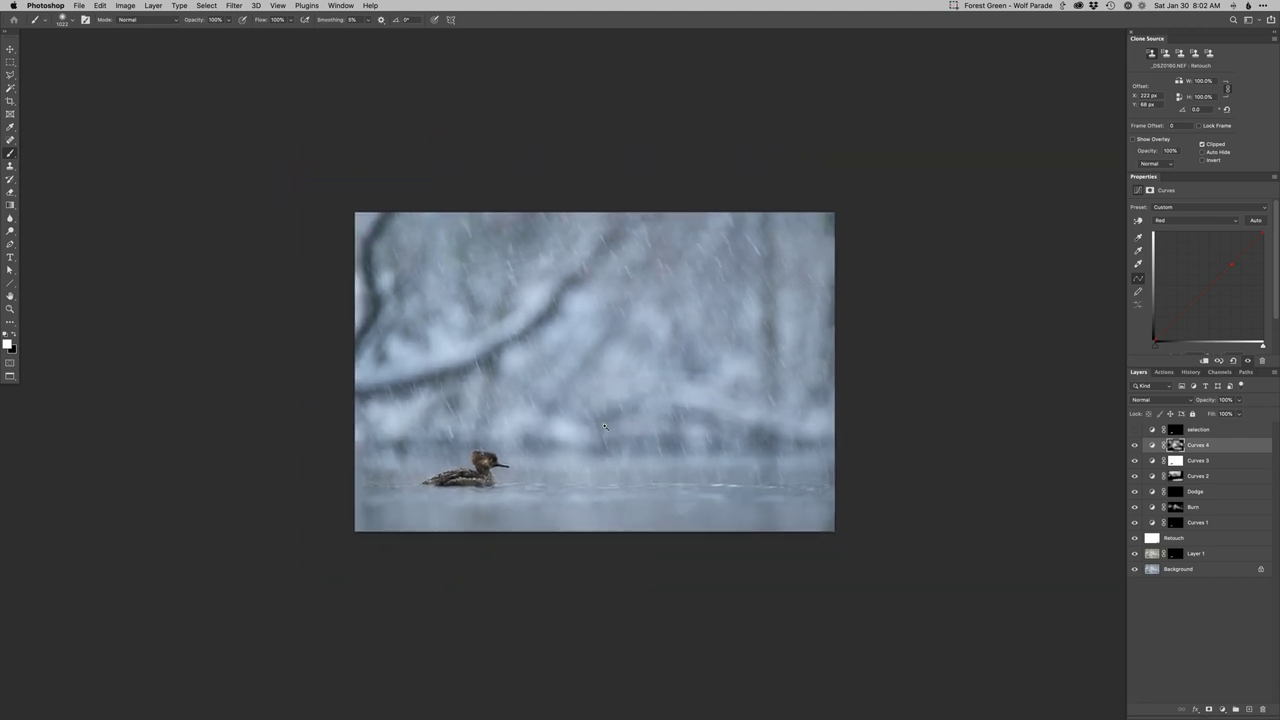
pyautogui.moveTo(614, 440); pyautogui.dragTo(611, 488)
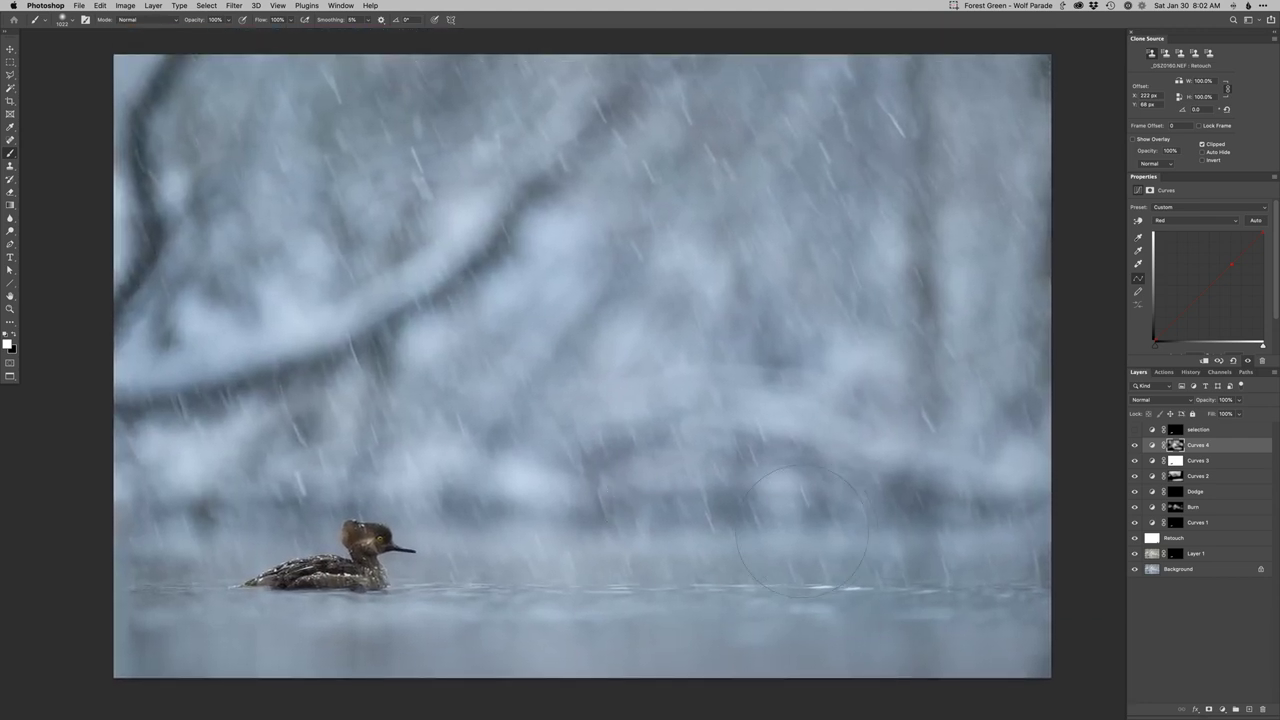
pyautogui.moveTo(802, 531); pyautogui.dragTo(695, 527)
# Compare the edit with the original by showing only the Background layer and restoring the other layers, twice
pyautogui.keyDown('alt'); pyautogui.click(1135, 569); pyautogui.keyUp('alt')
pyautogui.keyDown('alt'); pyautogui.click(1135, 569); pyautogui.keyUp('alt')
pyautogui.keyDown('alt'); pyautogui.click(1135, 567); pyautogui.keyUp('alt')
pyautogui.keyDown('alt'); pyautogui.click(1135, 567); pyautogui.keyUp('alt')
# Lower the opacity of Curves 3 to 50% and Curves 2 to 70%
pyautogui.click(1155, 460)
pyautogui.press('v')
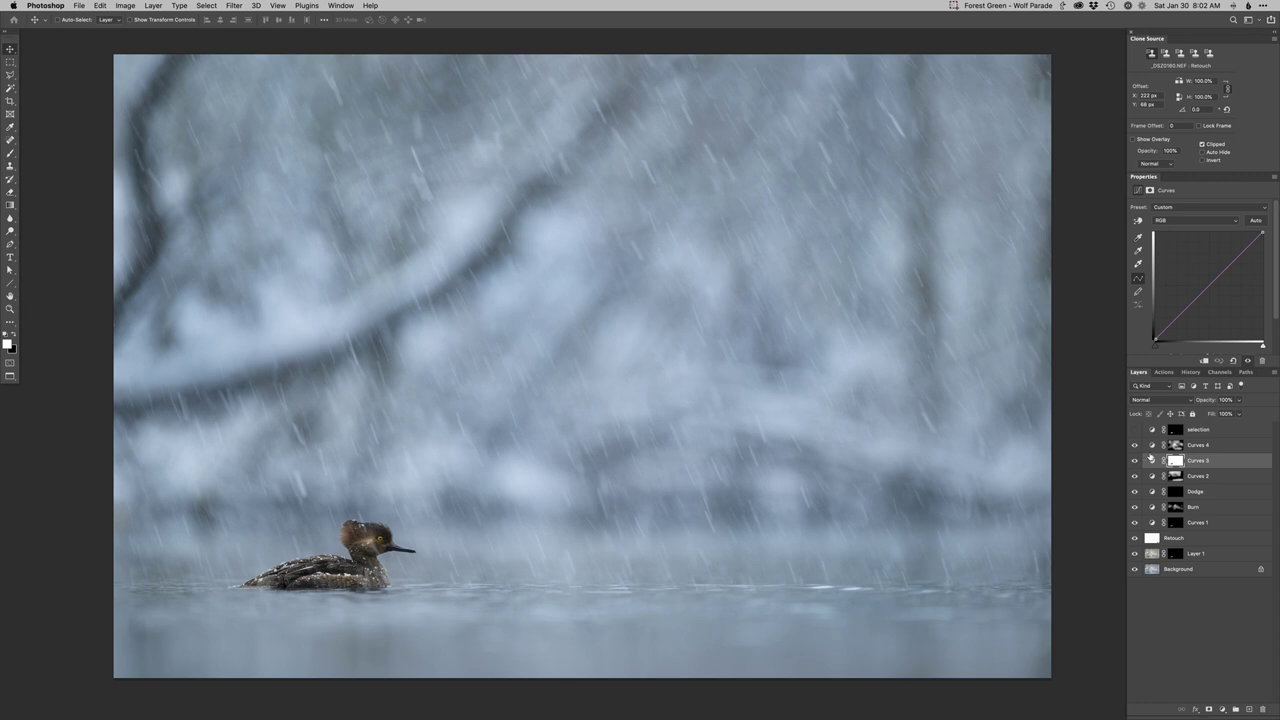
pyautogui.press('5')
pyautogui.click(1153, 478)
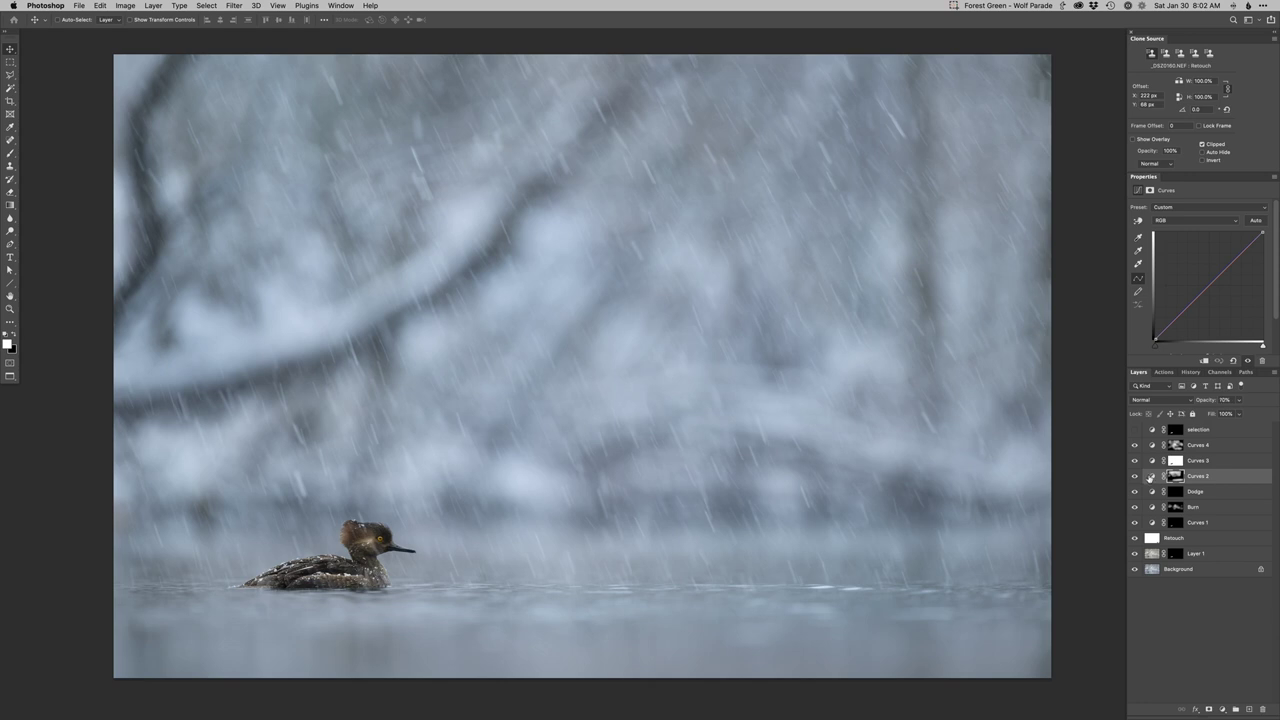
# Check the softened edit against the Background layer alone and close the document to return to Lightroom
pyautogui.keyDown('alt'); pyautogui.click(1135, 569); pyautogui.keyUp('alt')
pyautogui.keyDown('alt'); pyautogui.click(1135, 569); pyautogui.keyUp('alt')
pyautogui.press('super+w')
pyautogui.press('Escape')
pyautogui.scroll(-1, 580, 582)
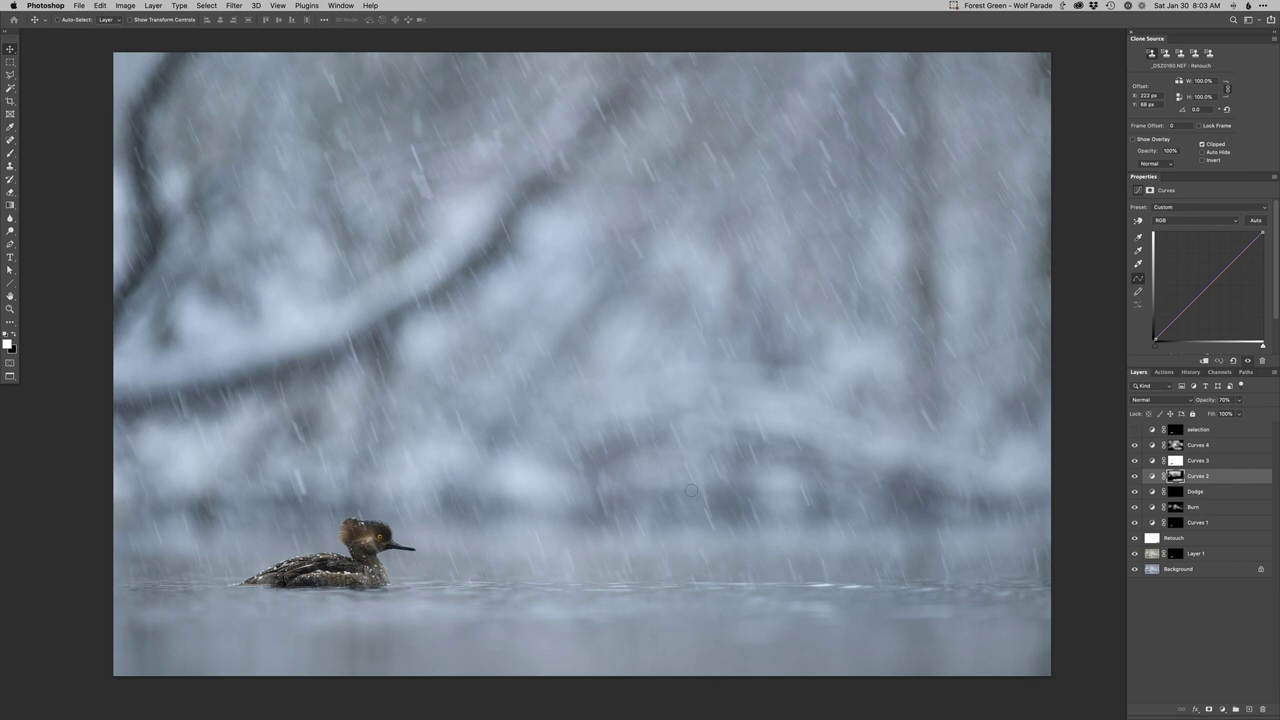
pyautogui.press('super+w')
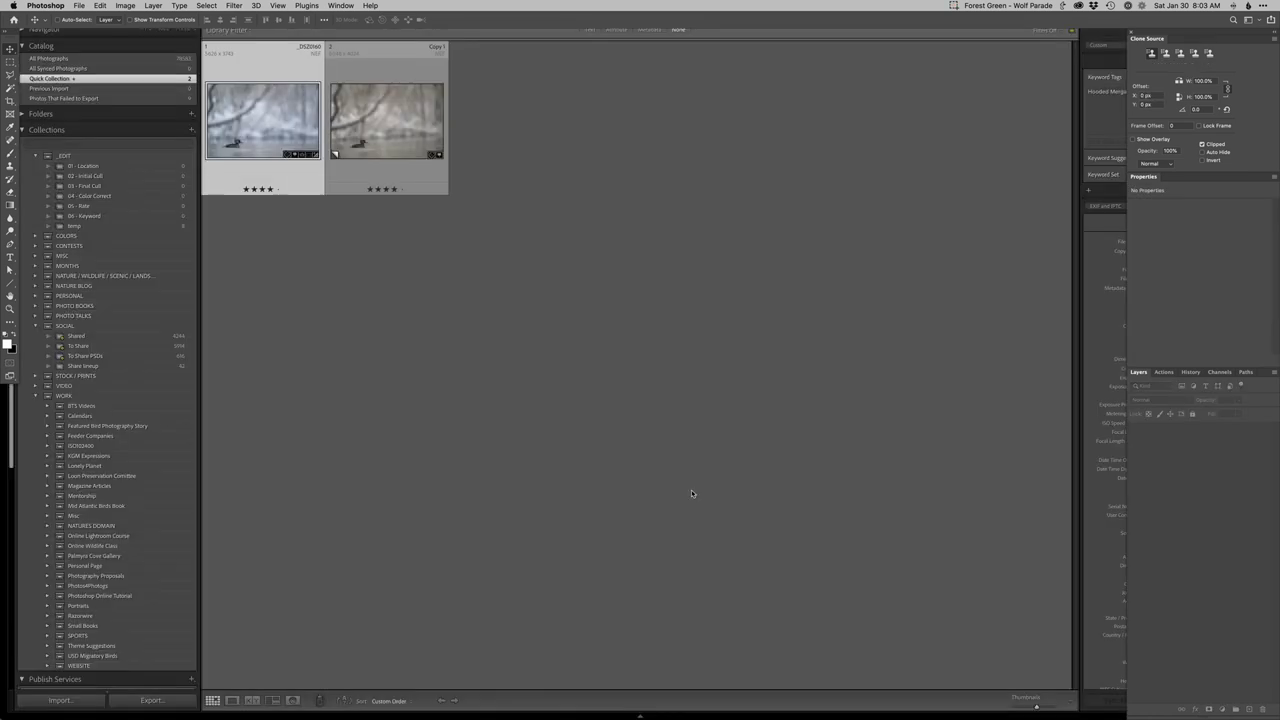
# Compare the first NEF photo with Copy 1 side by side in Survey view with the side panels hidden
pyautogui.click(266, 126)
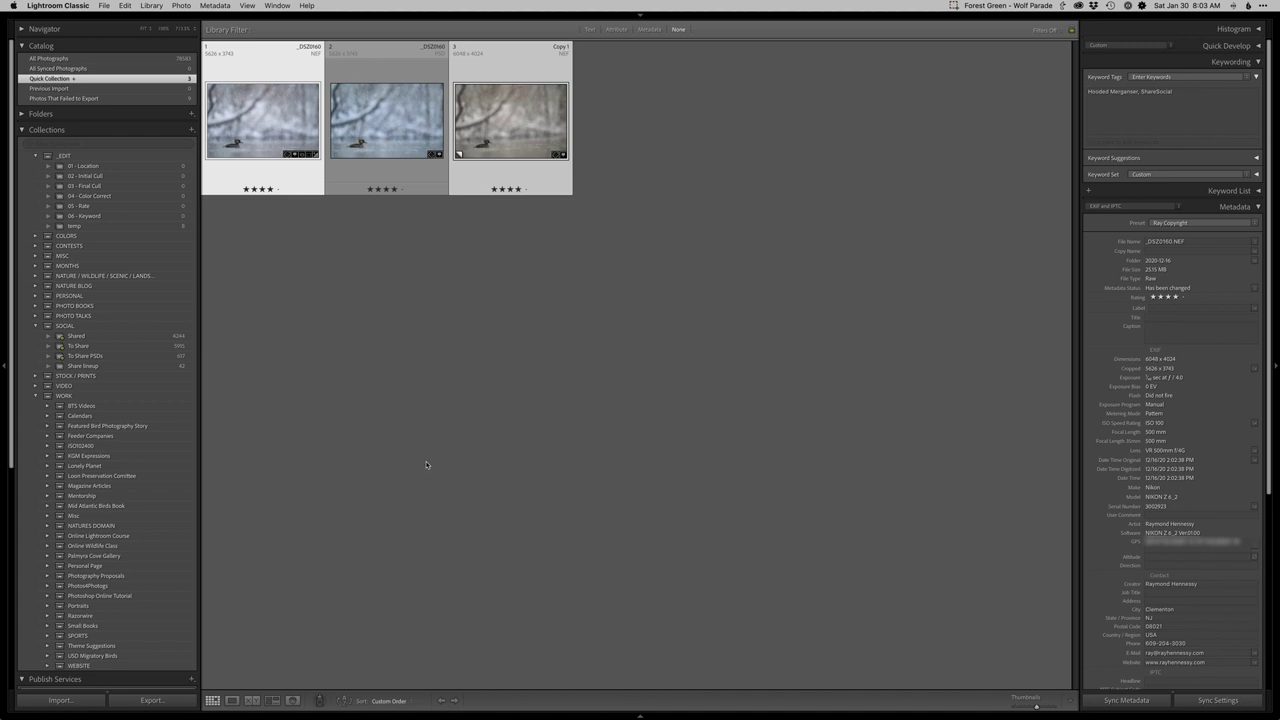
pyautogui.press('n')
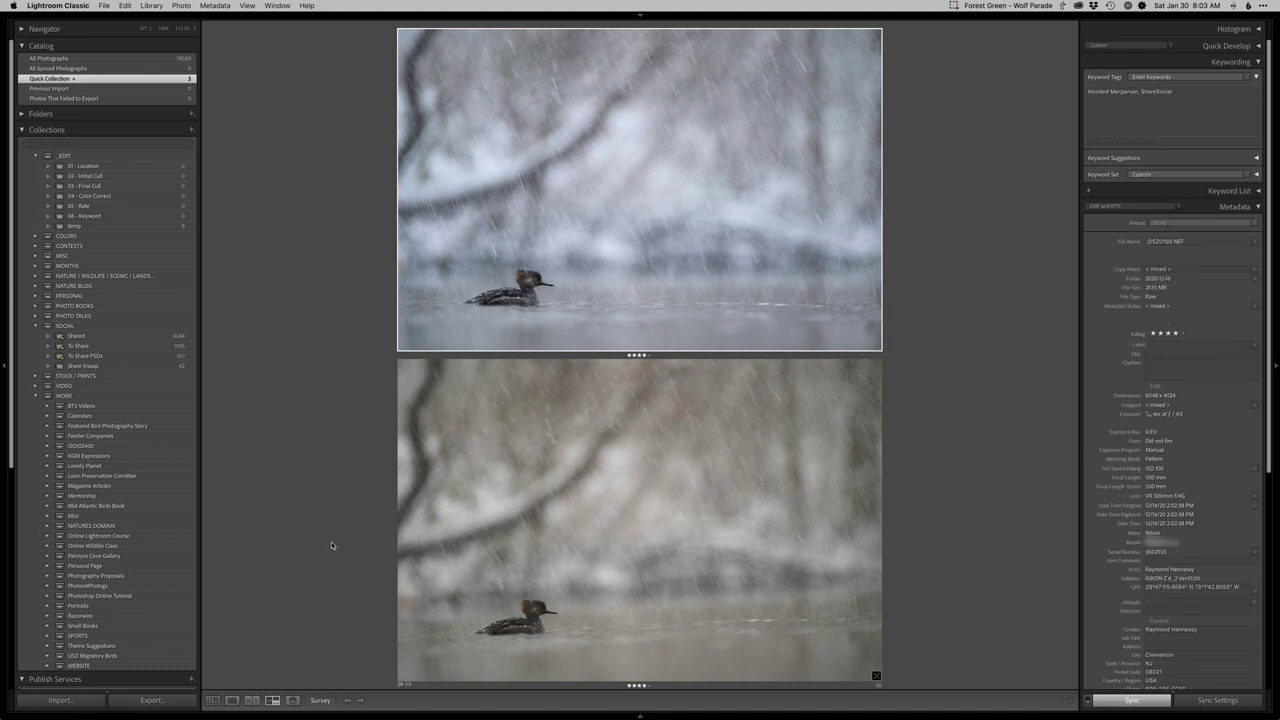
pyautogui.press('Tab')
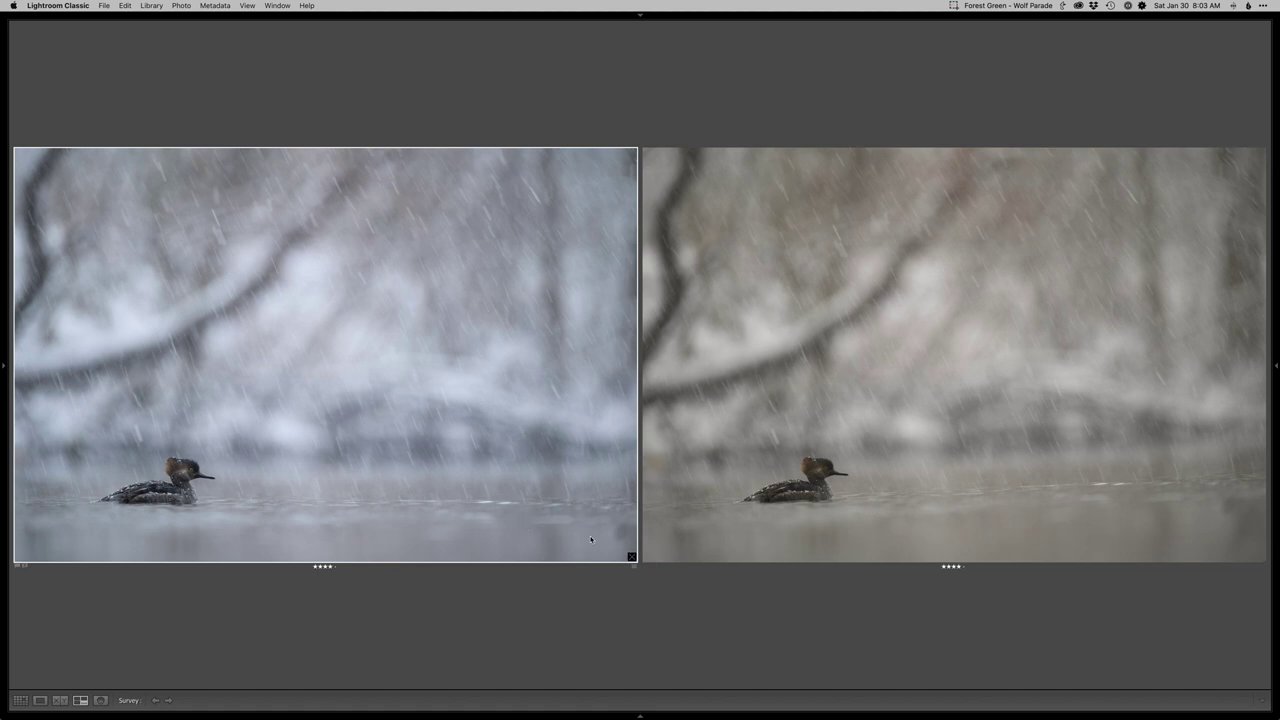
pyautogui.press('g')
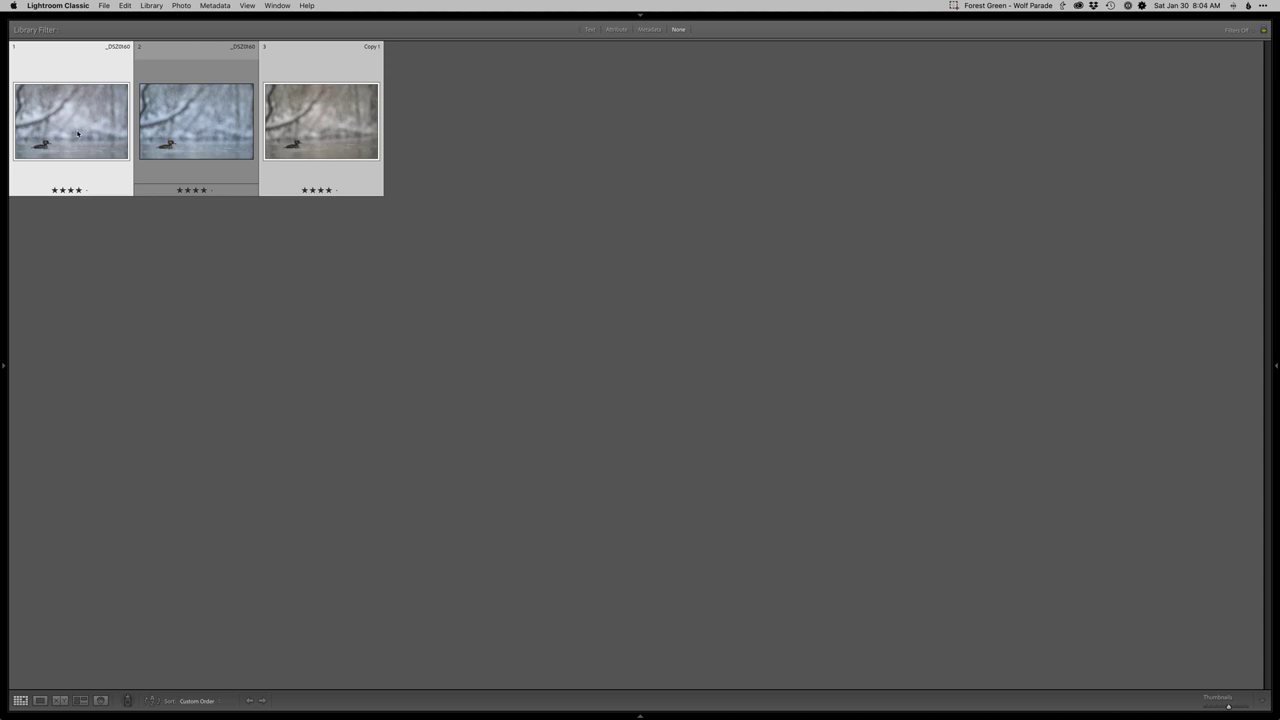
pyautogui.keyDown('super'); pyautogui.click(284, 142); pyautogui.keyUp('super')
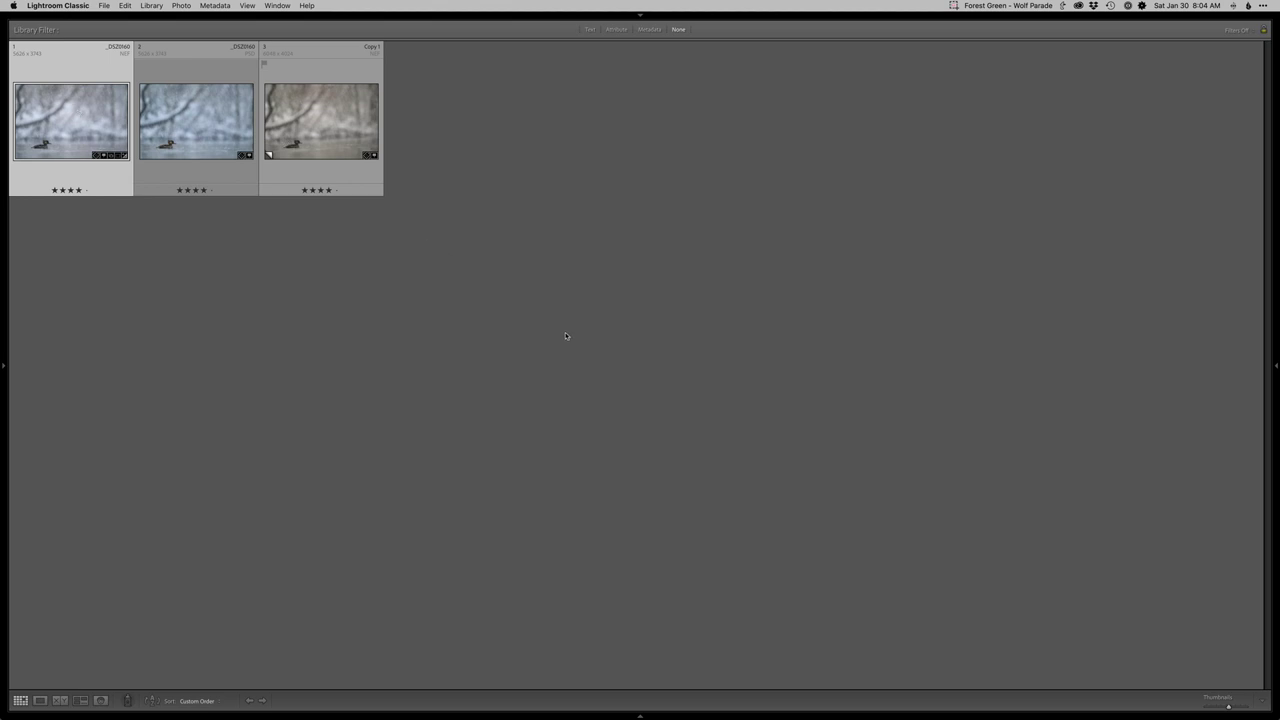
pyautogui.press('super+e')
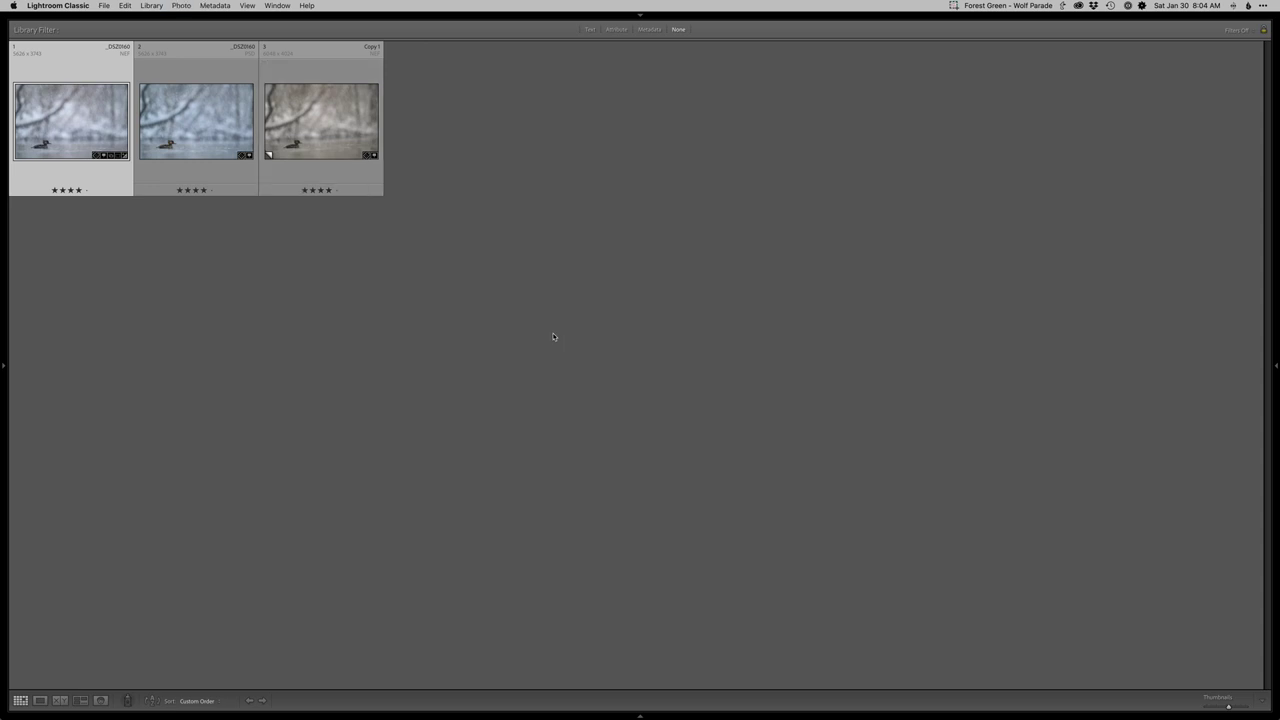
pyautogui.click(199, 138)
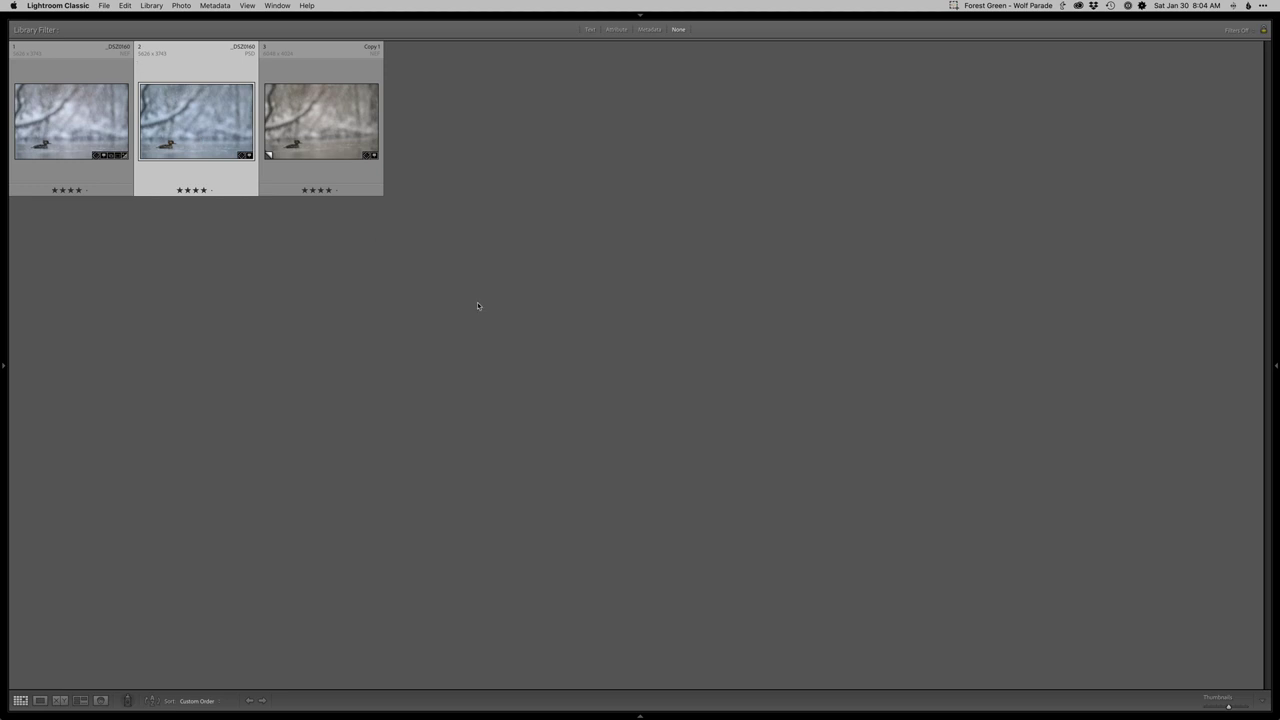
pyautogui.press('super+e')
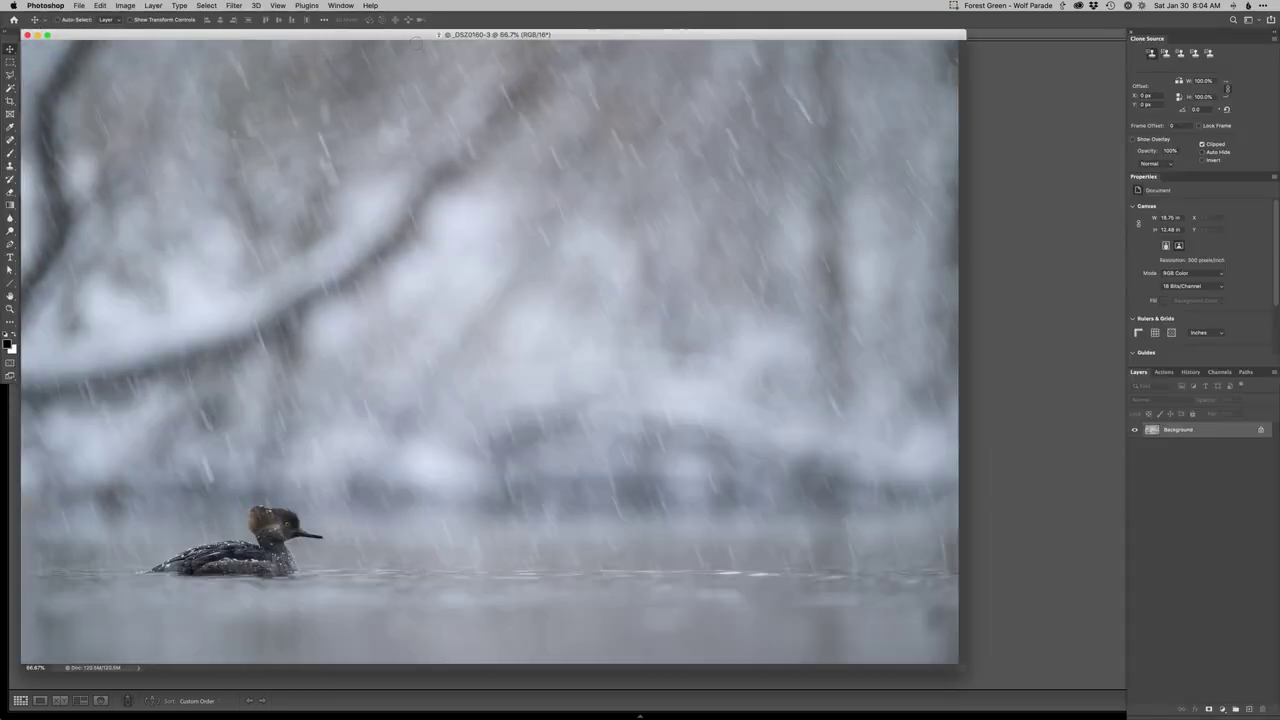
pyautogui.press('super+w')
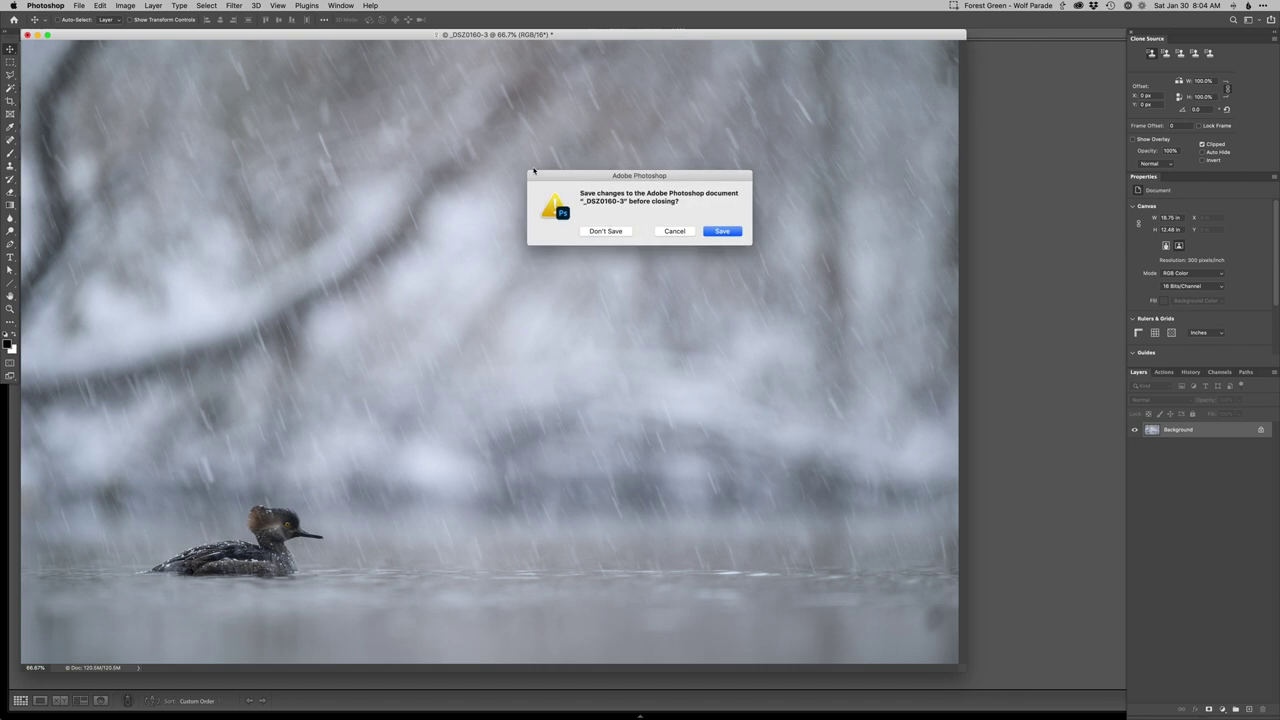
pyautogui.click(600, 234)
# Open the PSD version of the duck photo in Photoshop with the Edit Original option
pyautogui.click(167, 117)
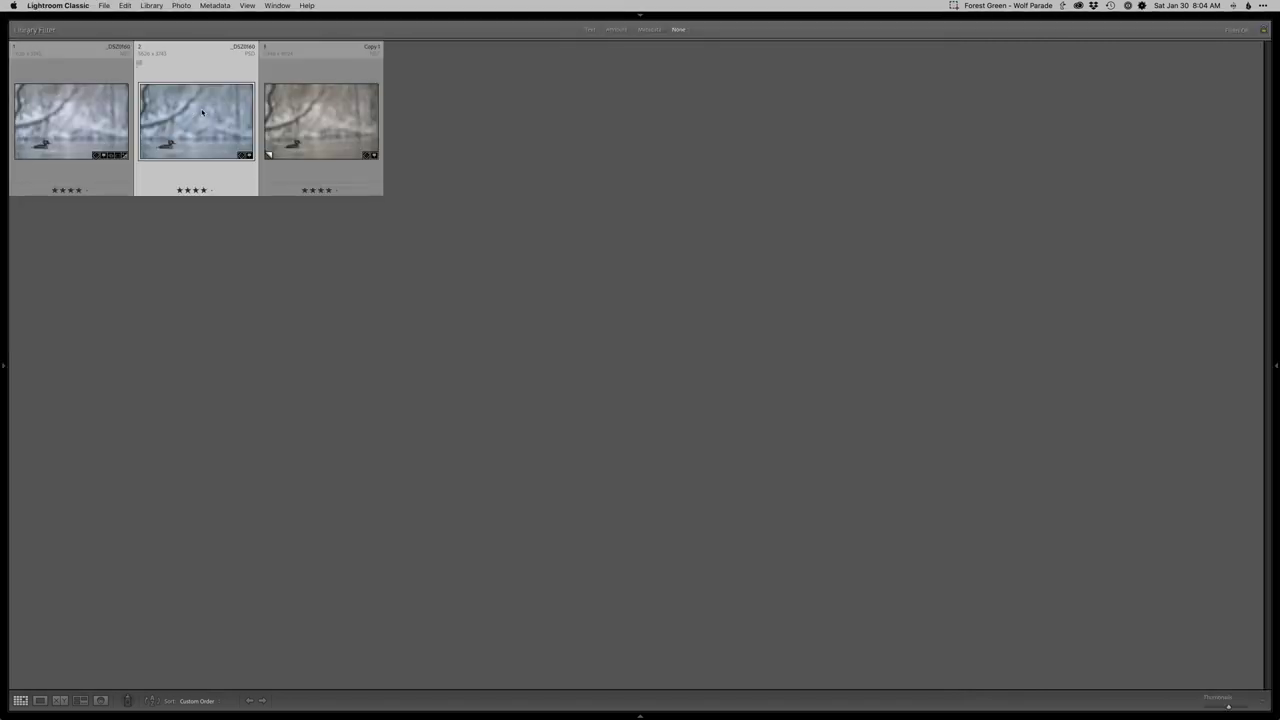
pyautogui.press('super+e')
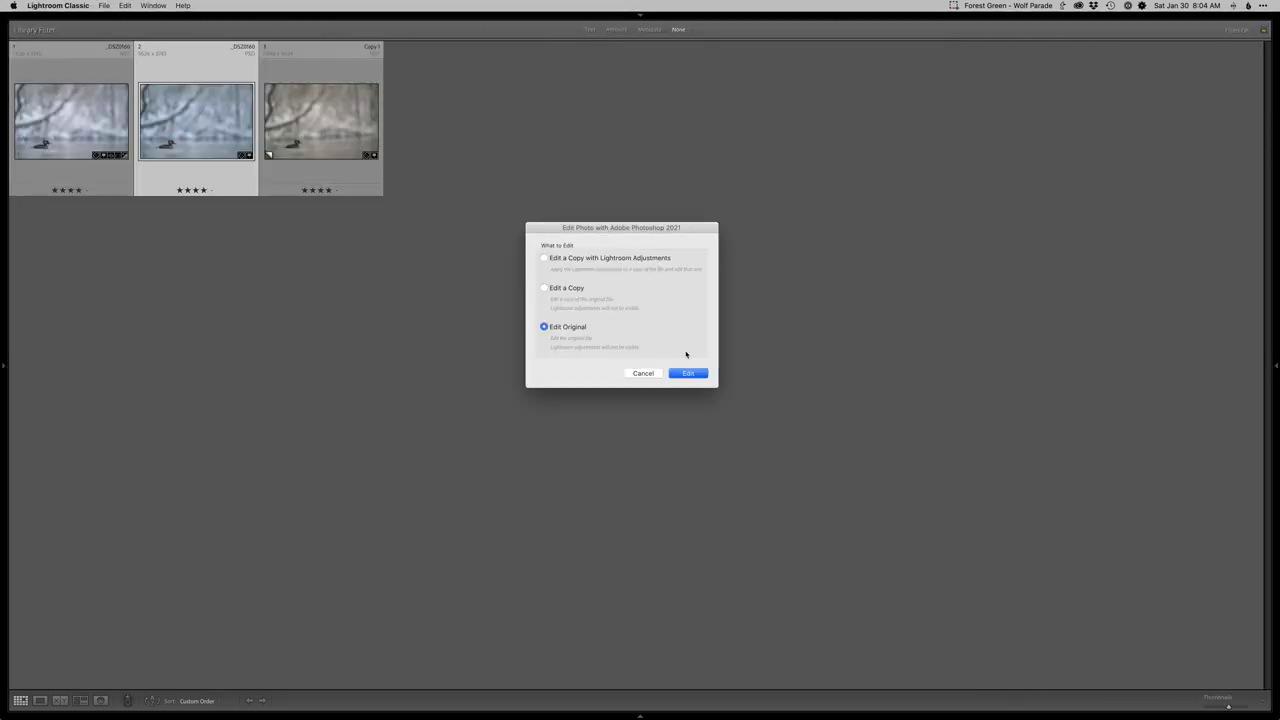
pyautogui.click(688, 373)
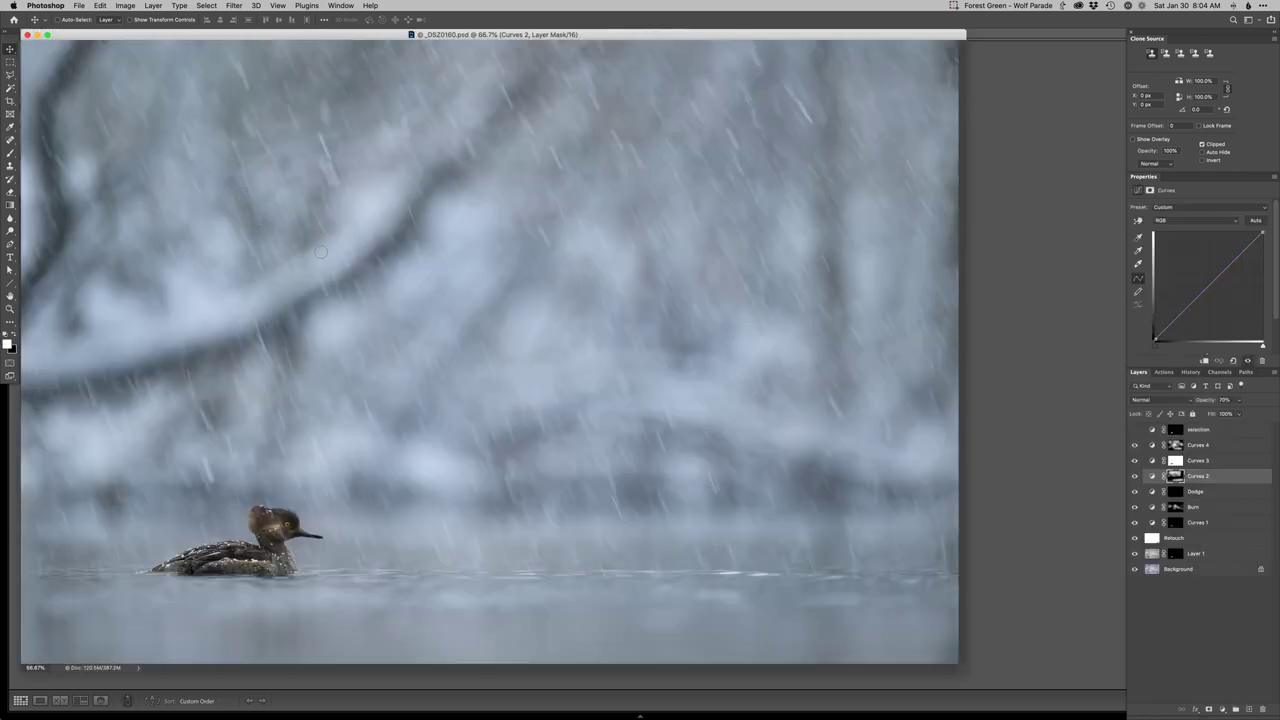
# Return to Lightroom, compare the finished PSD with Copy 1 in Survey view, and view the PSD large on its own
pyautogui.click(1040, 328)
pyautogui.keyDown('super'); pyautogui.click(336, 124); pyautogui.keyUp('super')
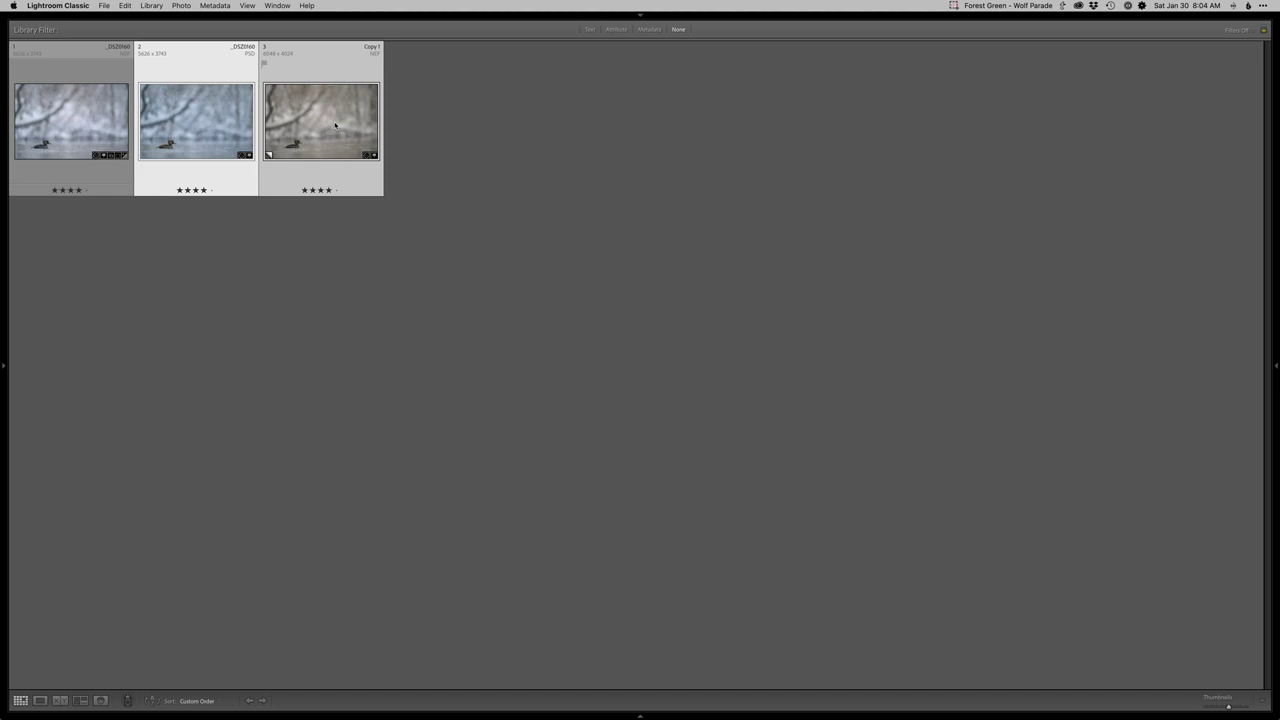
pyautogui.press('n')
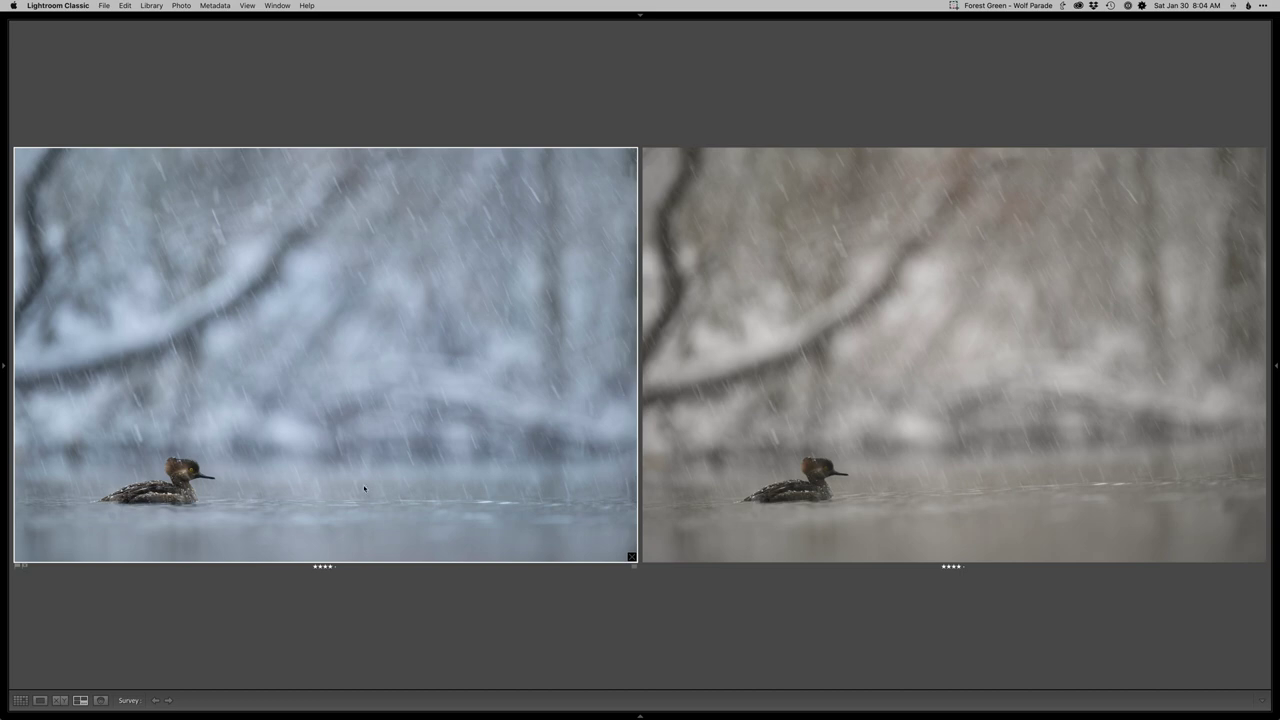
pyautogui.press('g')
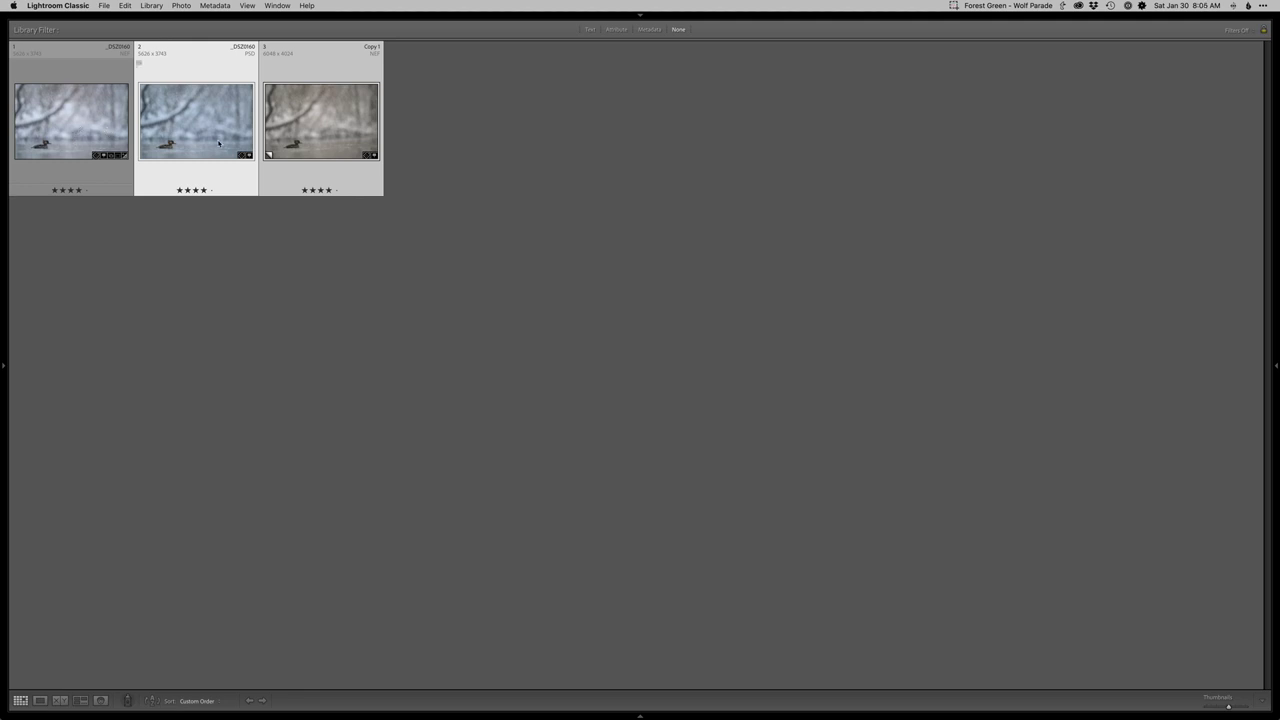
pyautogui.press('n')
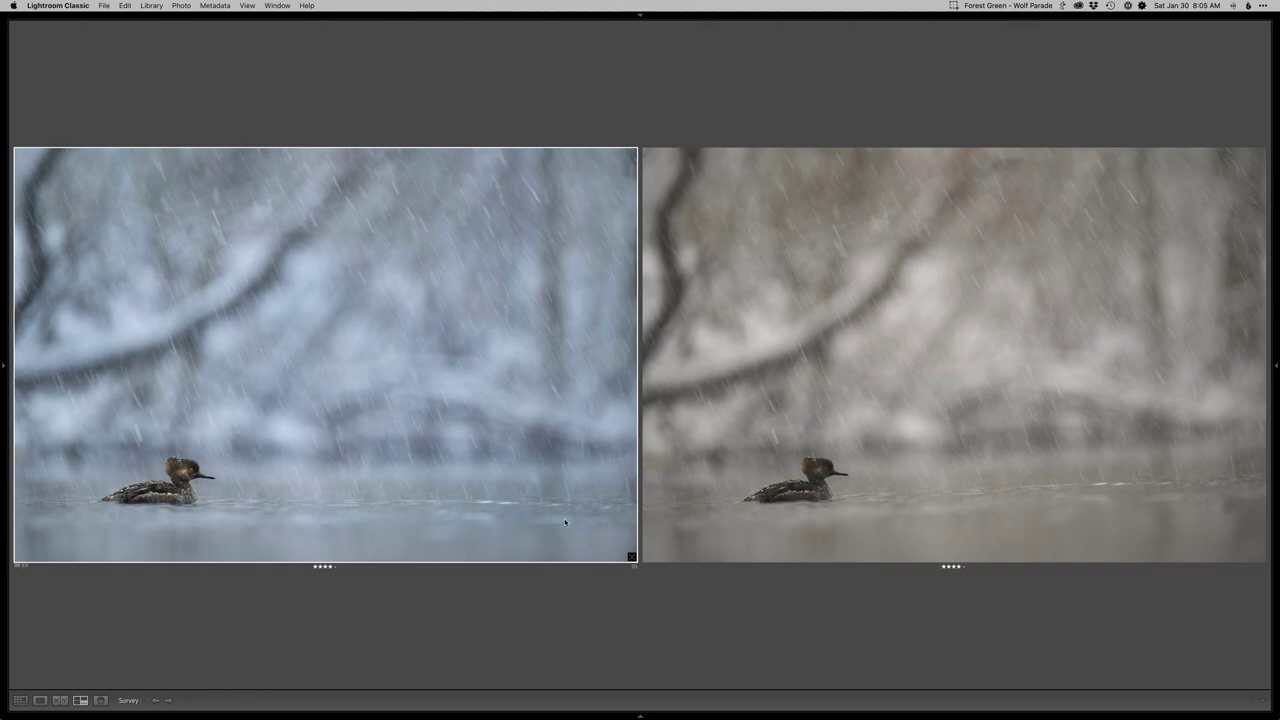
pyautogui.doubleClick(544, 491)
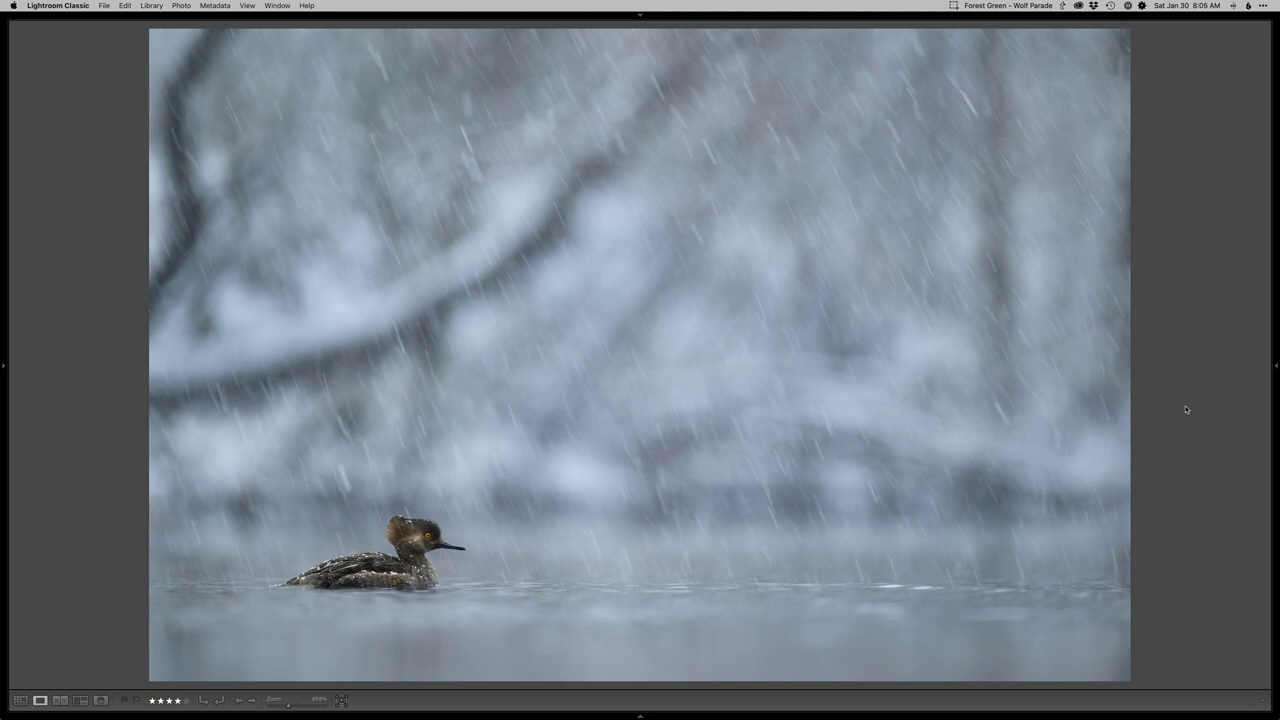
# Switch to Safari and show the Workshops submenu on the Online Workshops page
pyautogui.press('super+Tab')
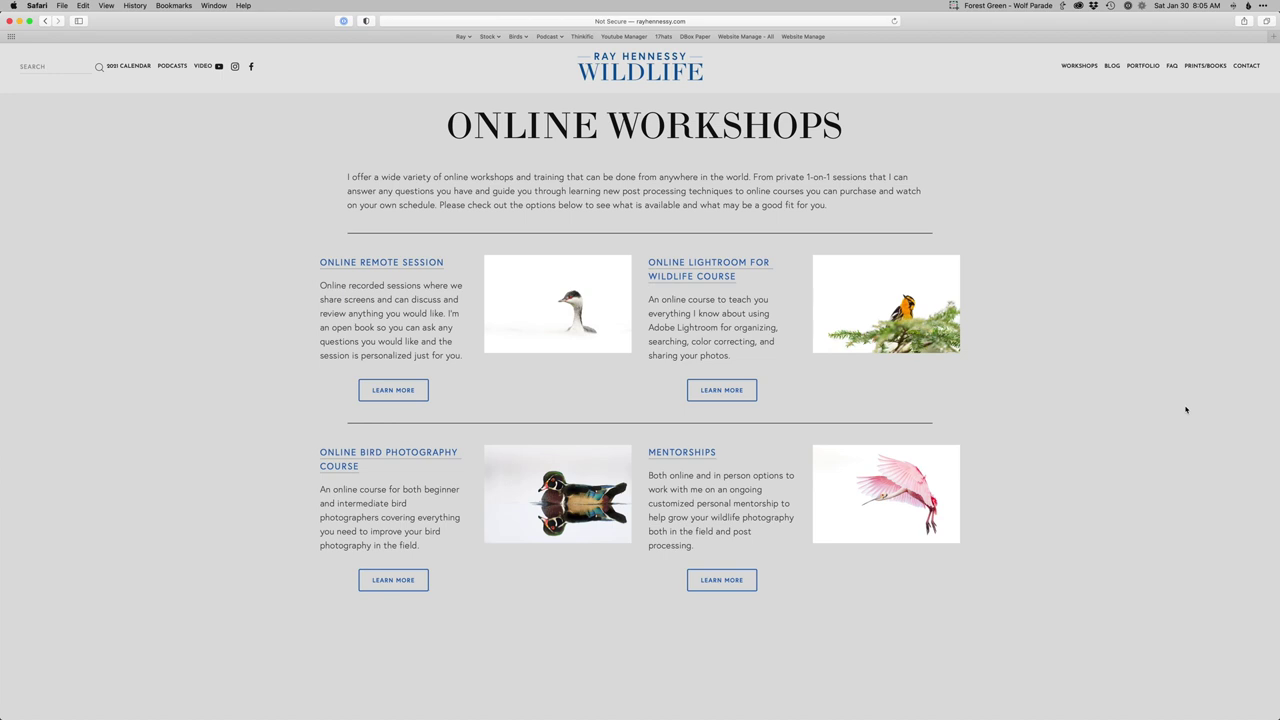
pyautogui.moveTo(1077, 67)
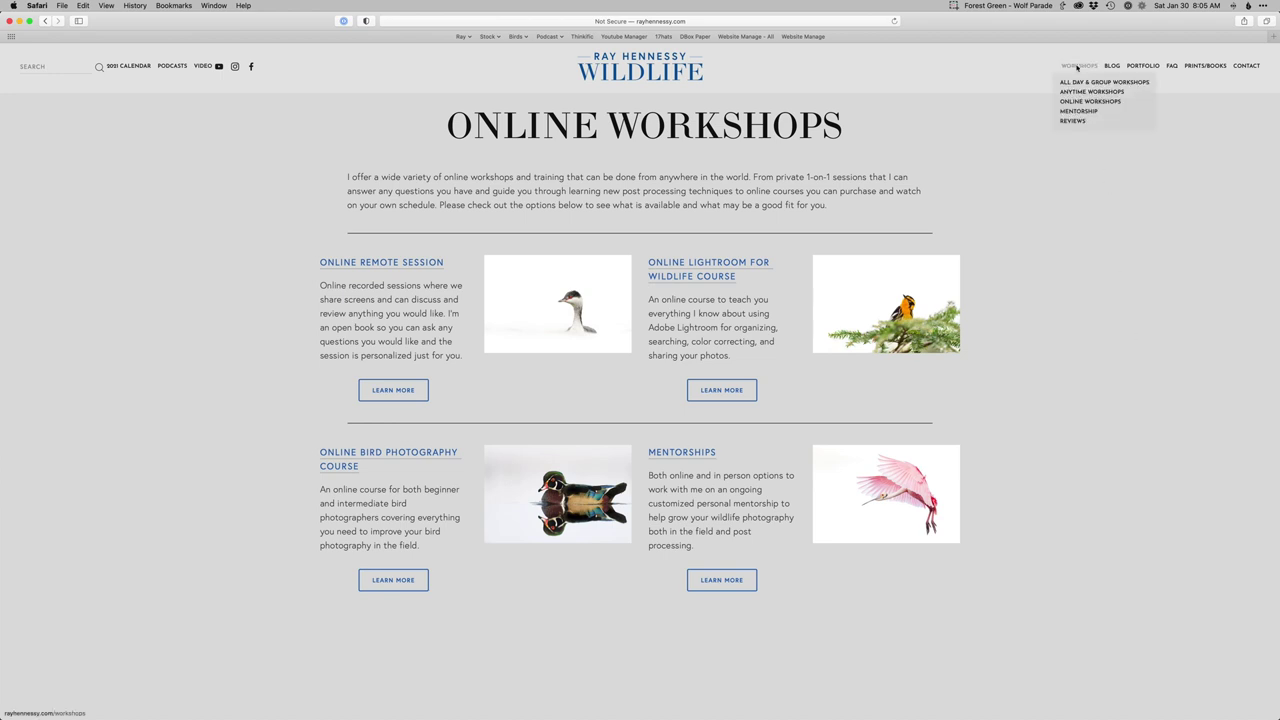